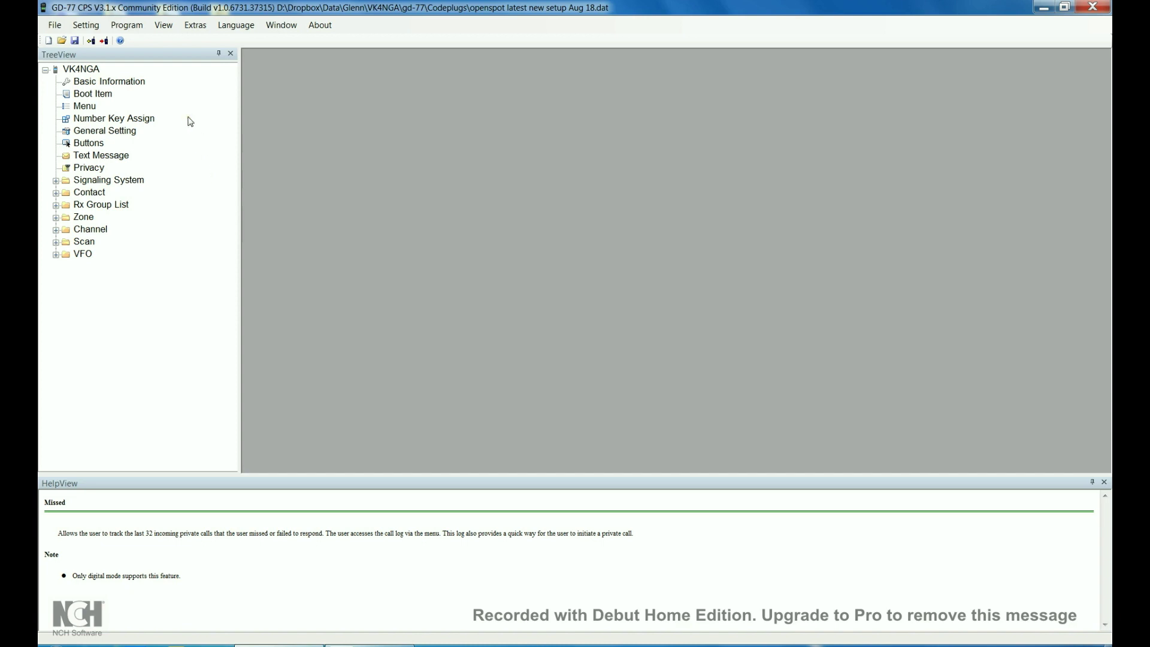
# Review the radio's basic information, including the firmware version, and the intro screen settings under Boot Item
pyautogui.doubleClick(85, 70)
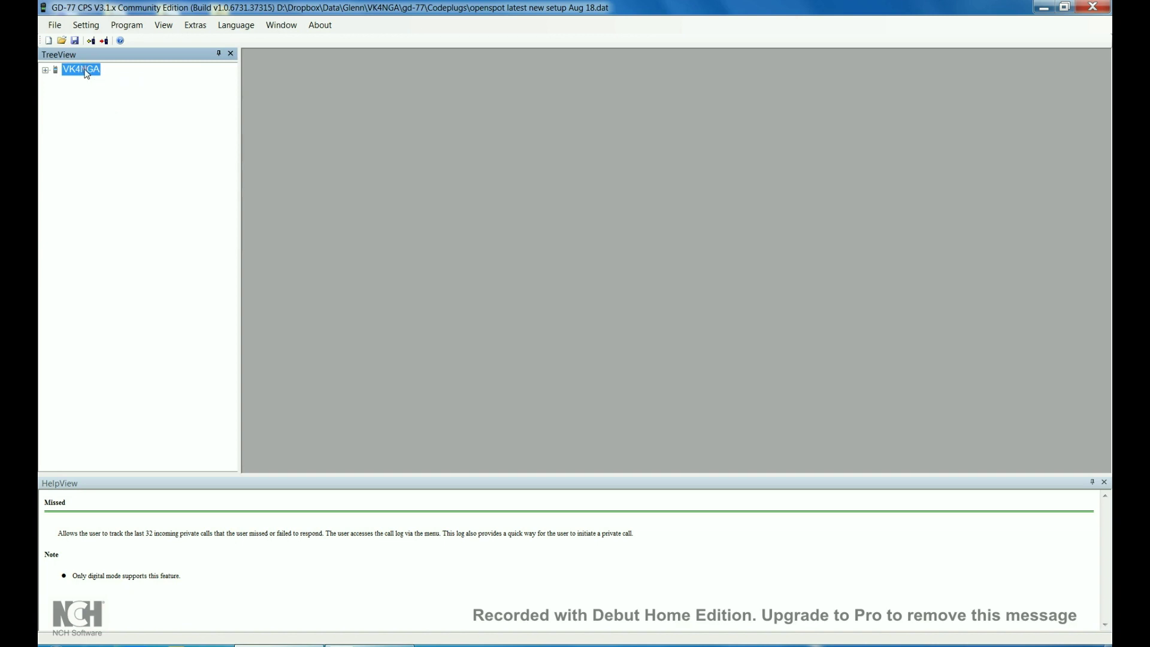
pyautogui.click(45, 70)
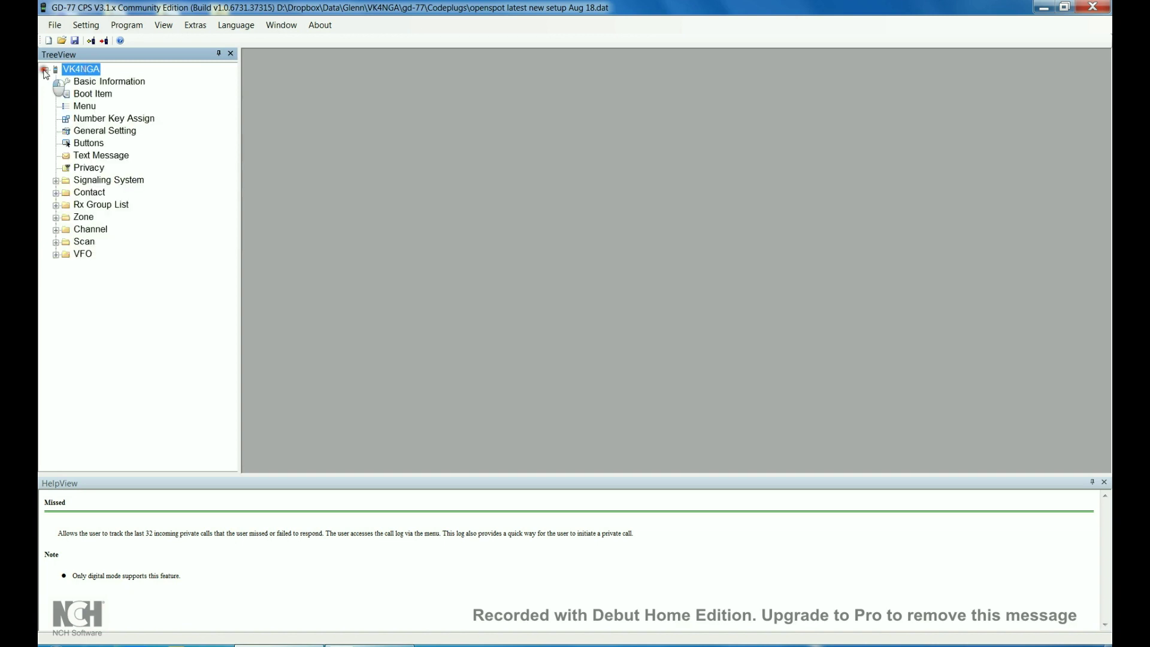
pyautogui.doubleClick(90, 82)
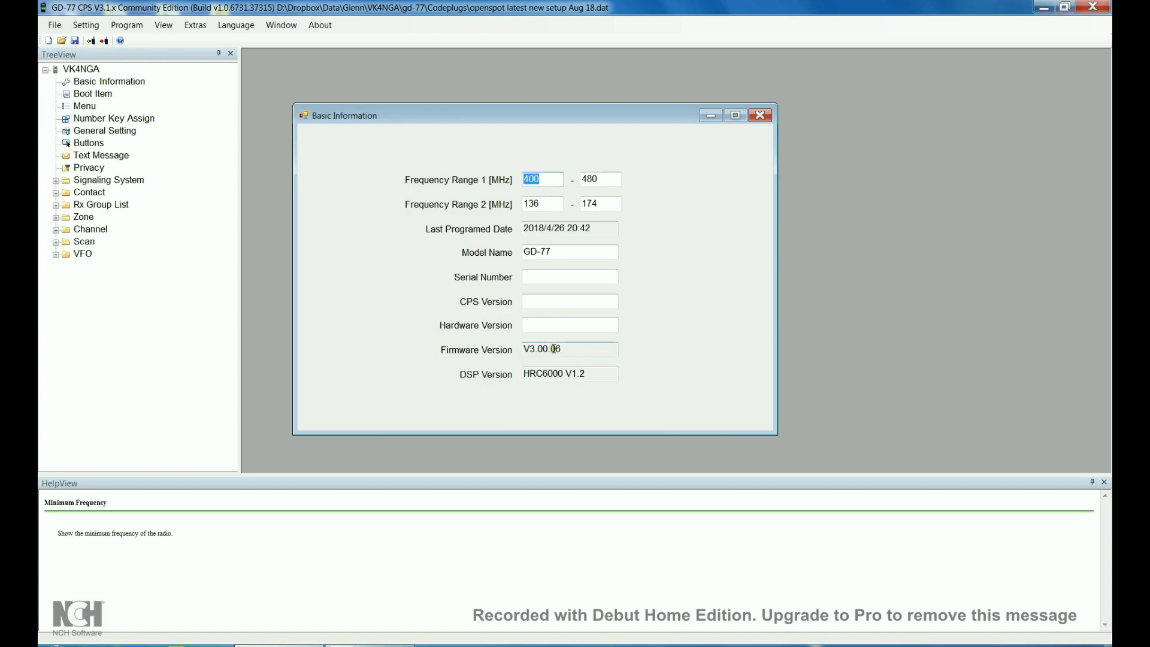
pyautogui.moveTo(590, 347); pyautogui.dragTo(512, 347)
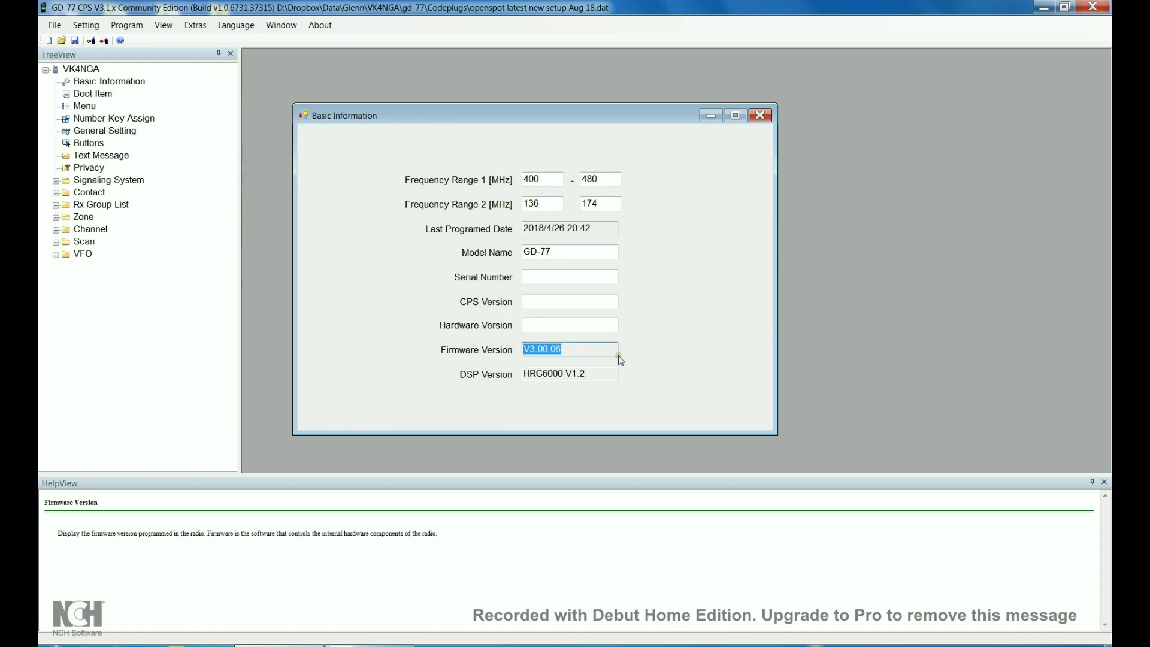
pyautogui.click(642, 355)
pyautogui.click(760, 116)
pyautogui.click(90, 95)
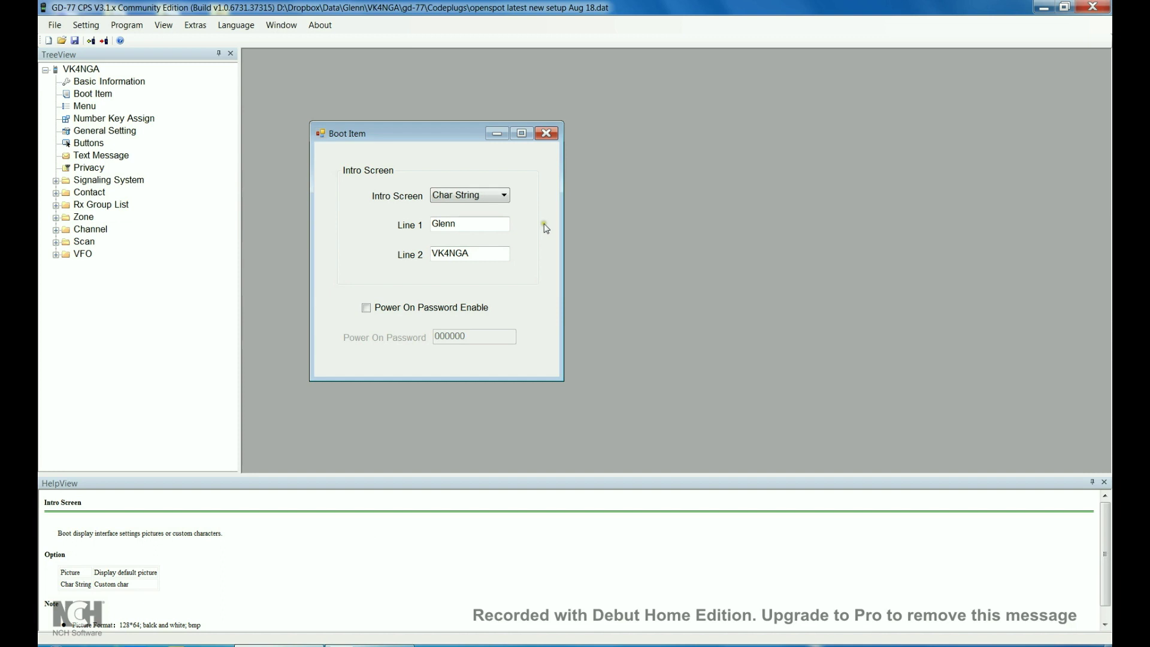
pyautogui.click(544, 133)
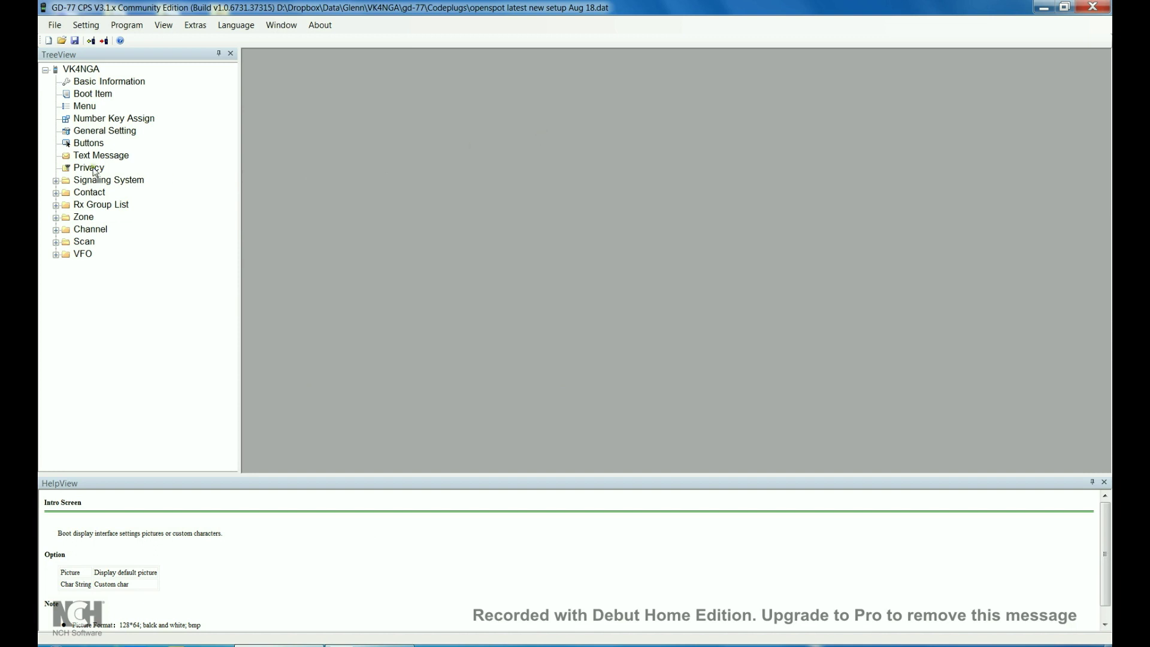
# Examine the radio's Menu settings in a maximized view, including the available keypad lock time options
pyautogui.click(86, 106)
pyautogui.doubleClick(86, 106)
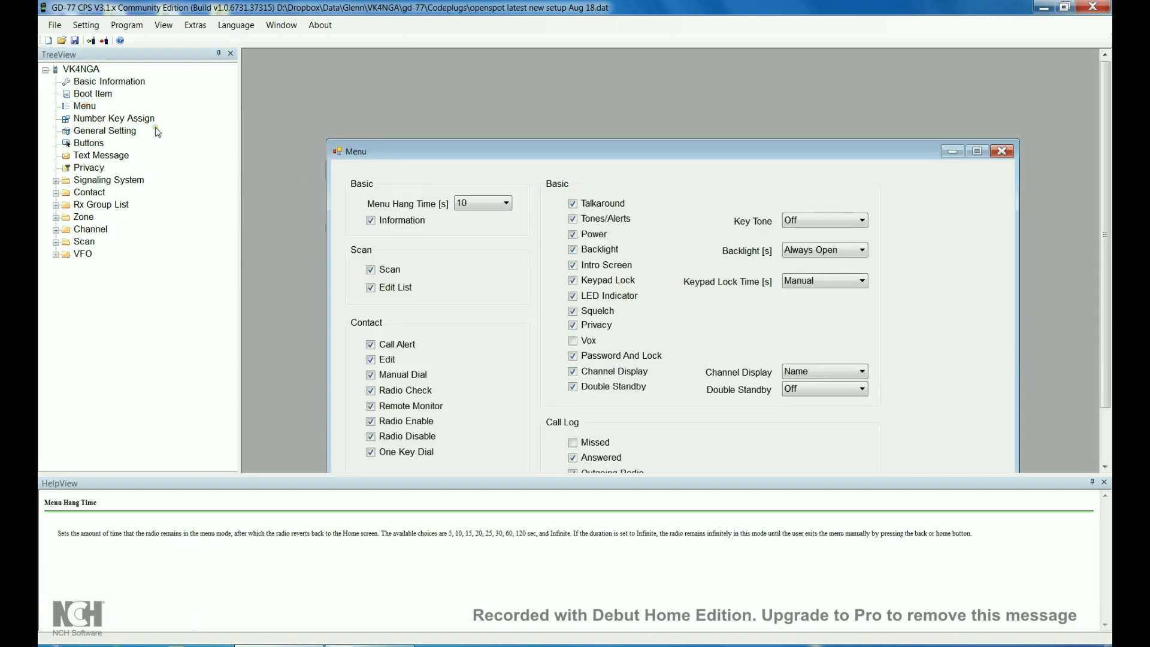
pyautogui.doubleClick(453, 154)
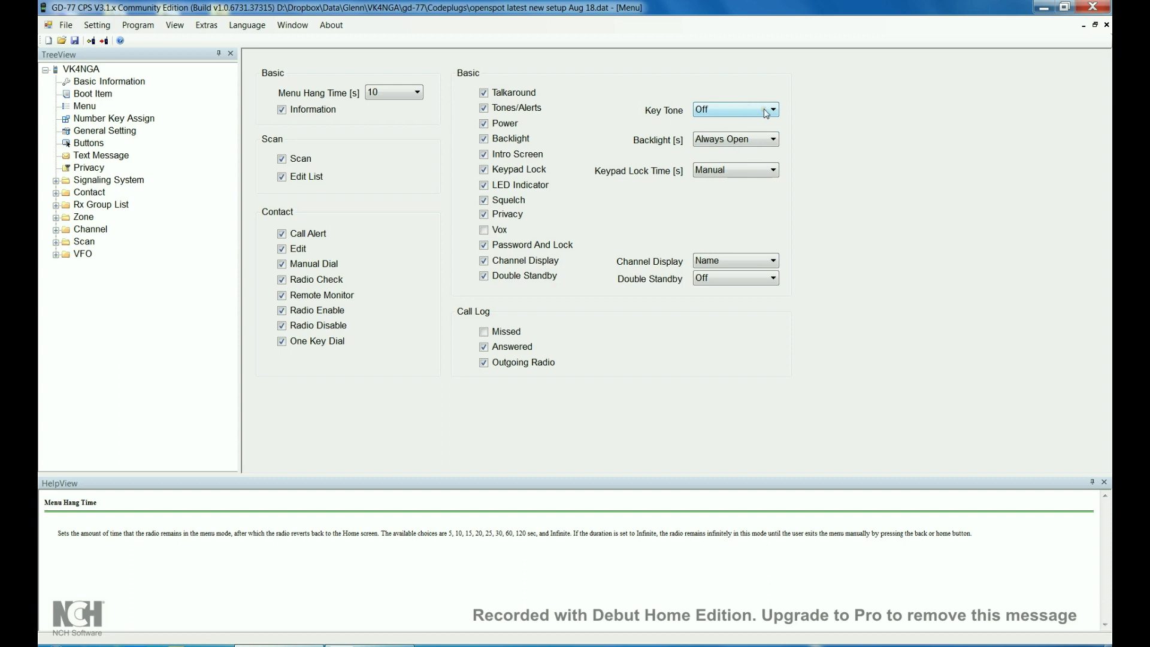
pyautogui.click(730, 172)
pyautogui.click(730, 173)
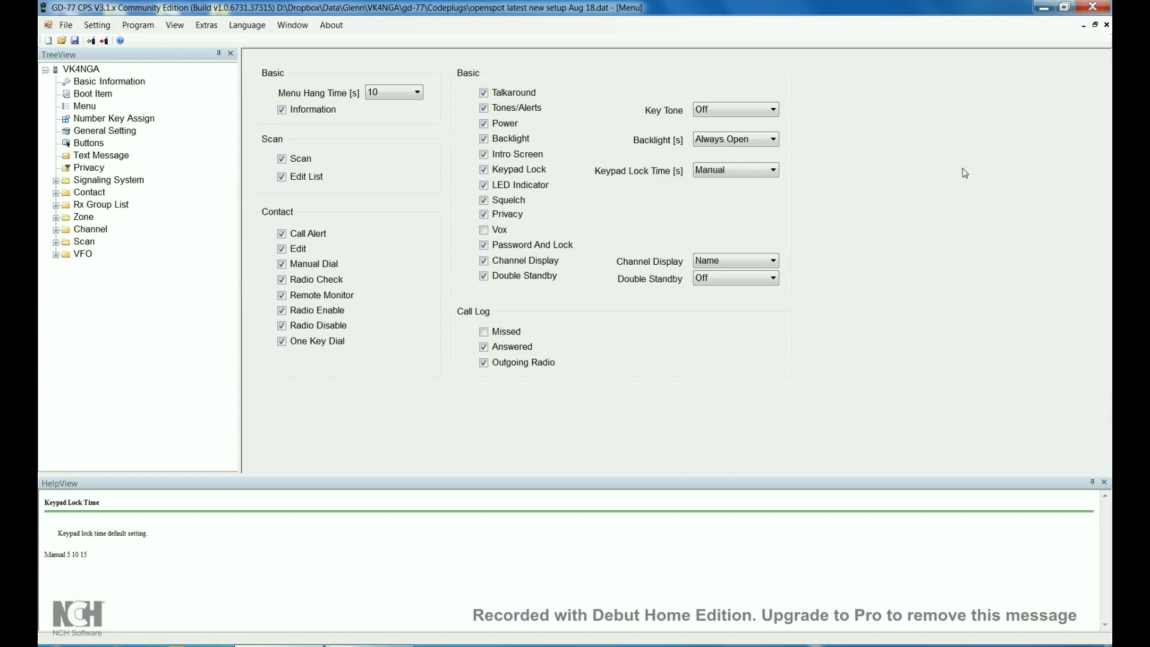
pyautogui.click(1106, 26)
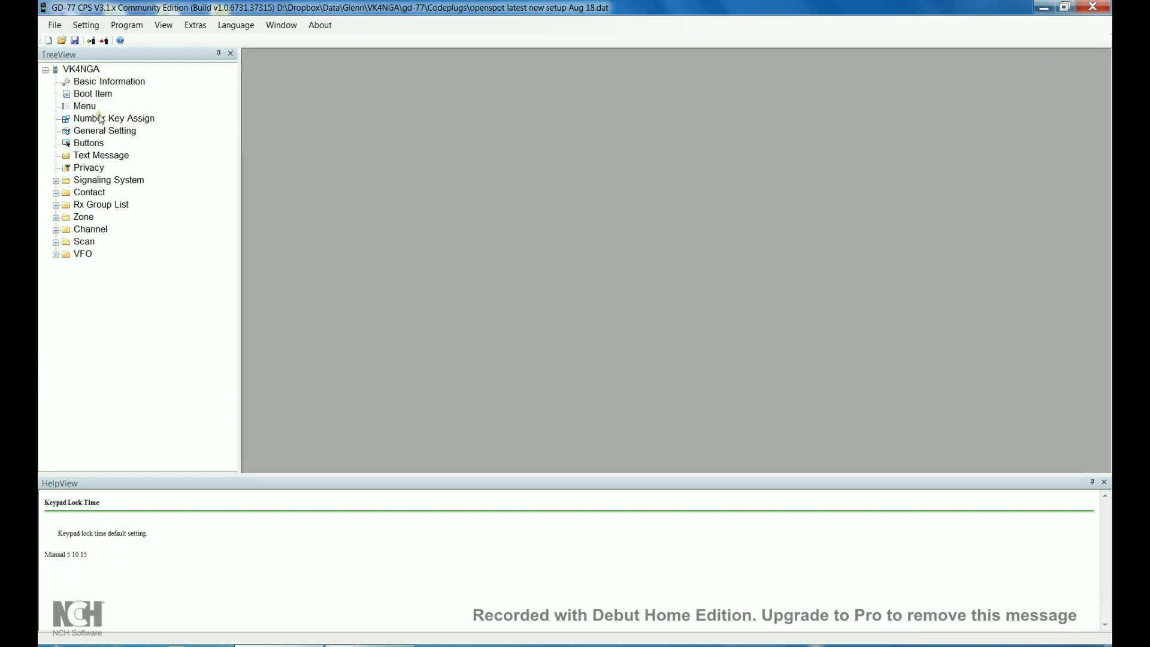
# Review the contacts assigned to the number keys and the radio's general settings, including name, ID and alert tones
pyautogui.doubleClick(101, 119)
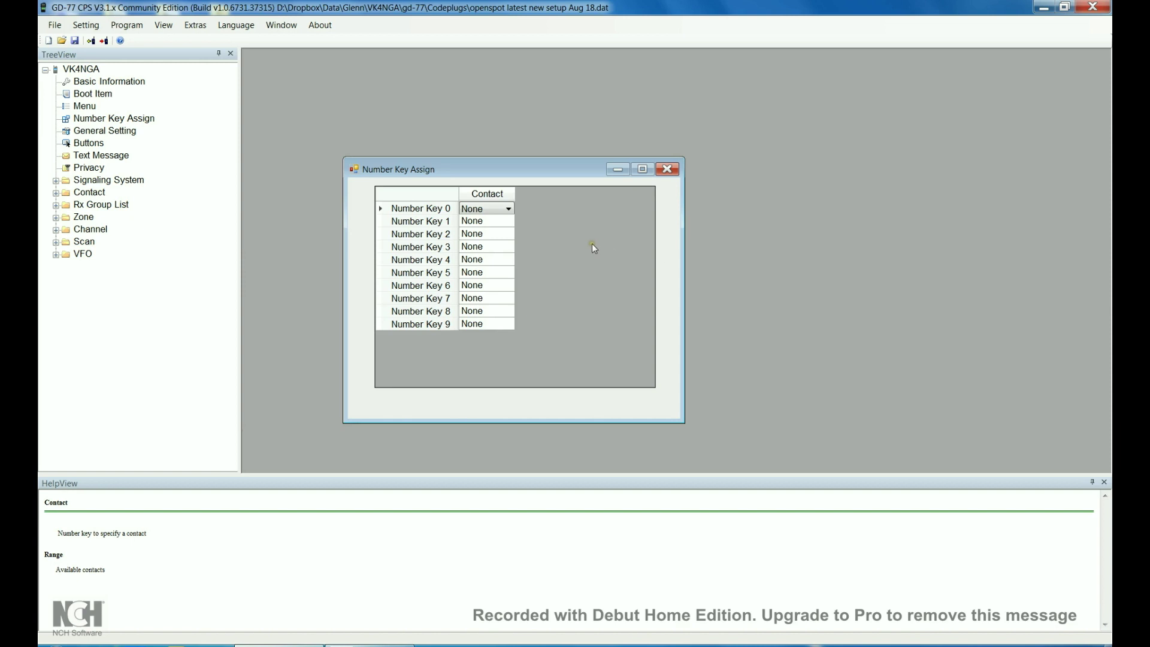
pyautogui.click(667, 169)
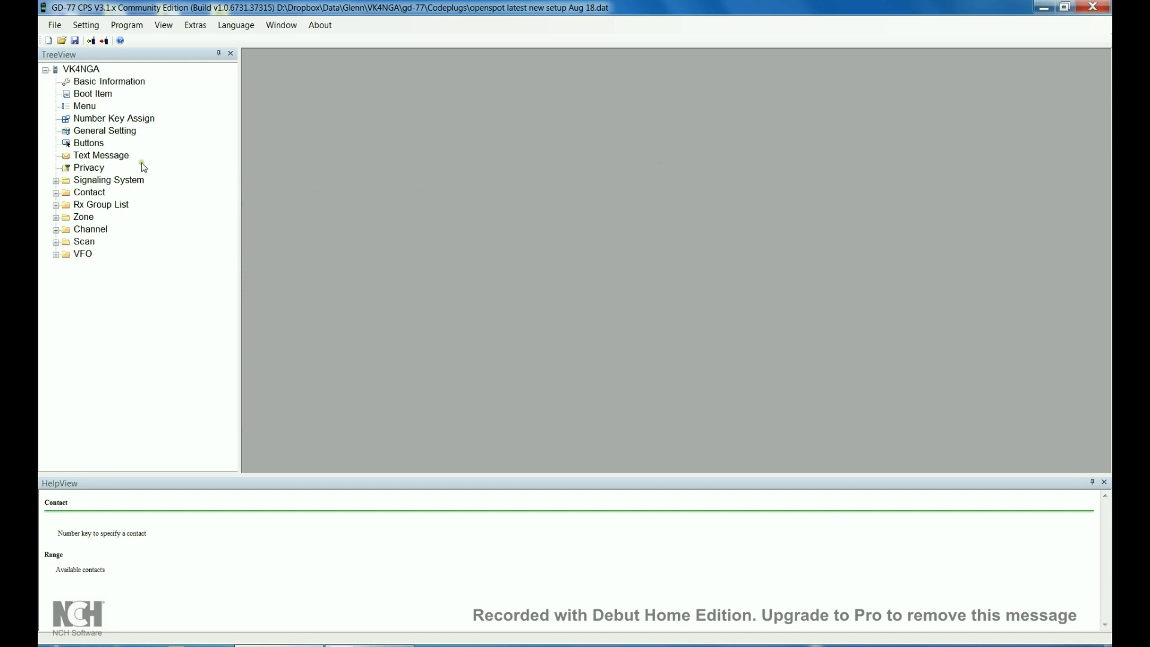
pyautogui.doubleClick(90, 130)
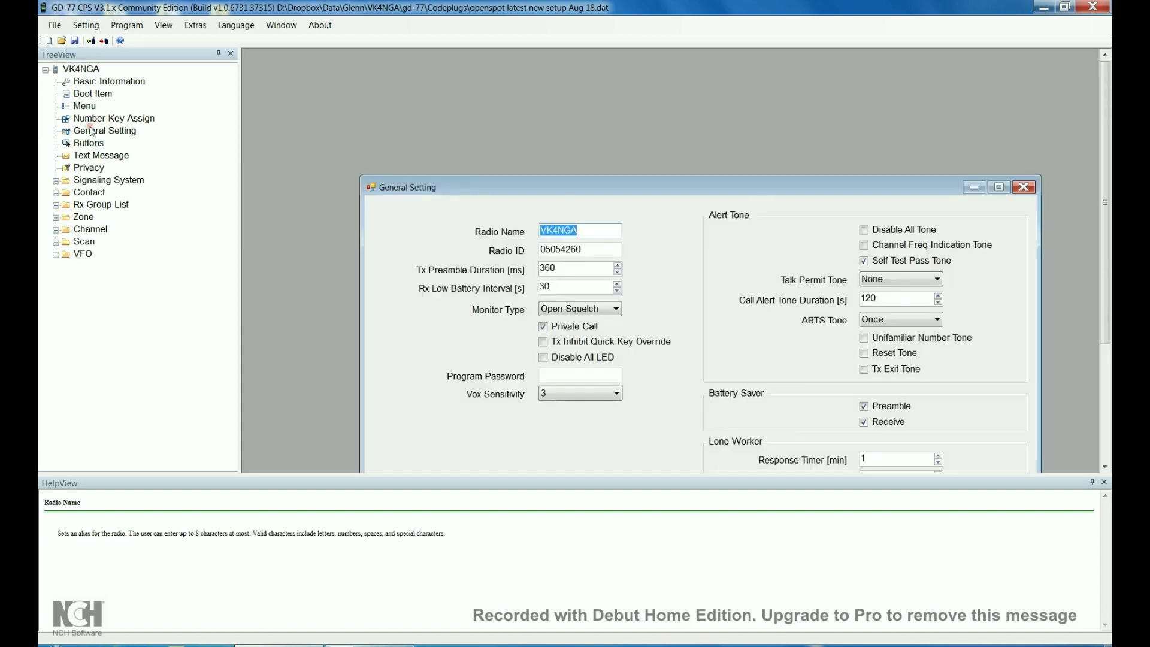
pyautogui.doubleClick(494, 186)
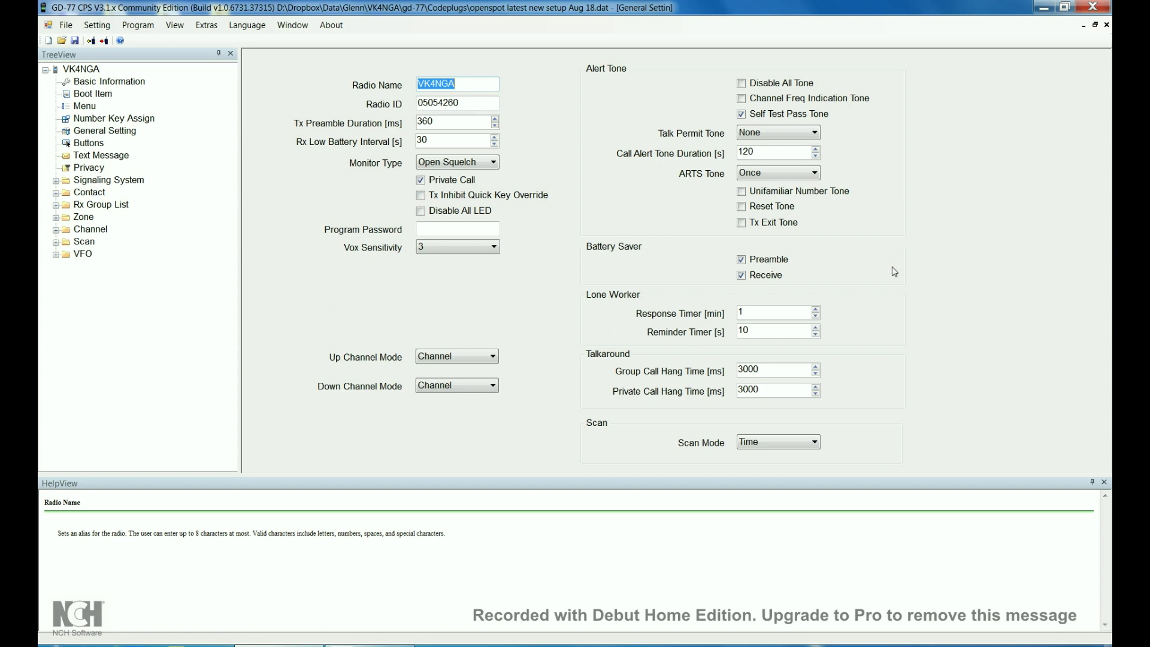
pyautogui.click(1106, 25)
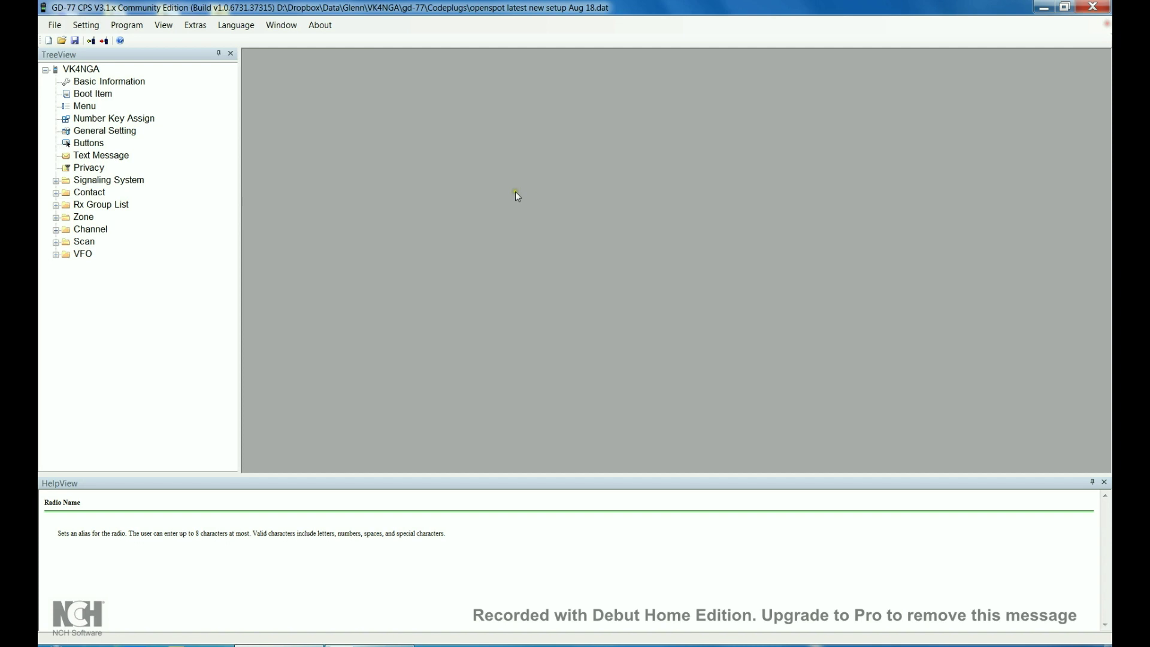
# Review the short- and long-press button assignments and the stored text messages
pyautogui.doubleClick(83, 146)
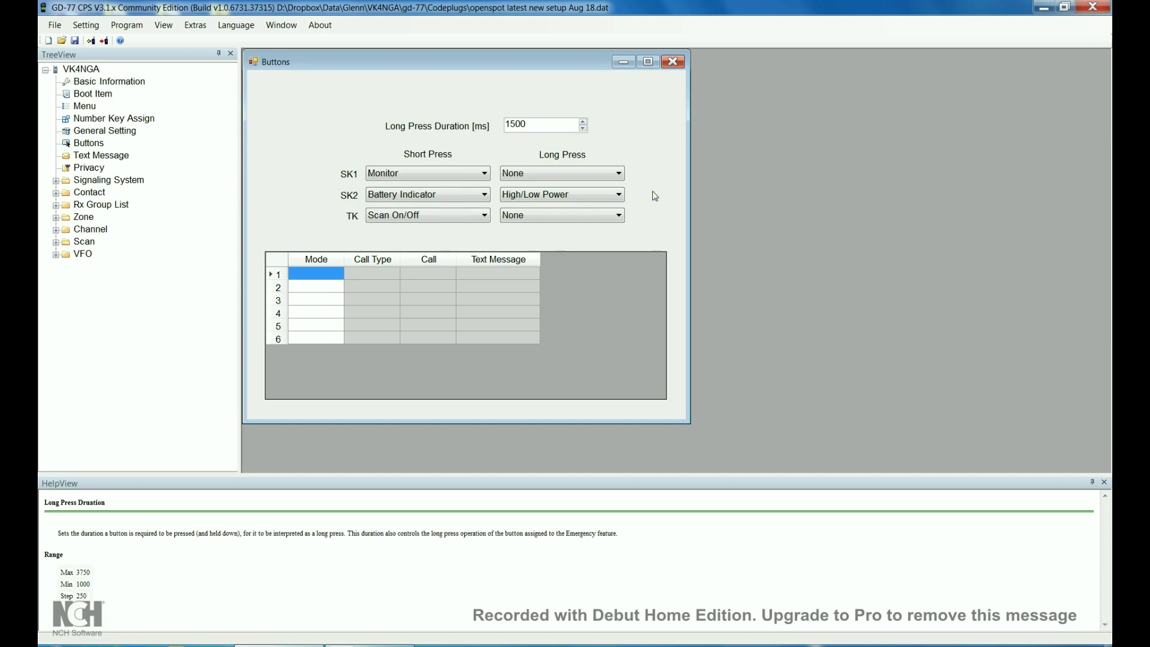
pyautogui.click(673, 63)
pyautogui.click(82, 157)
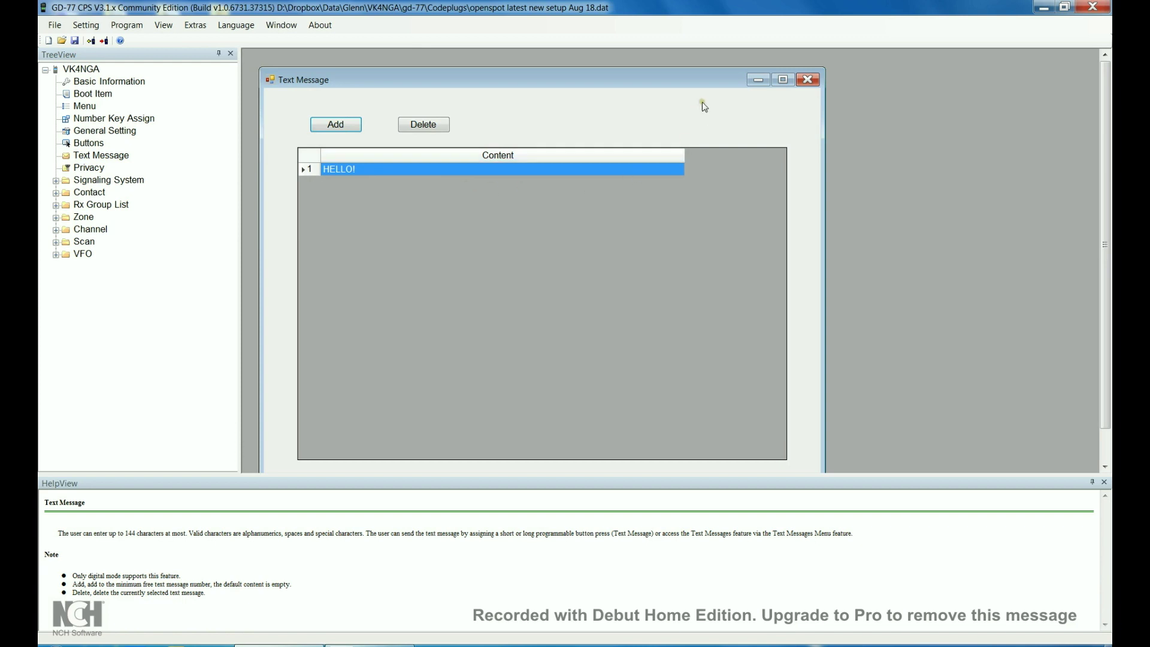
pyautogui.click(807, 81)
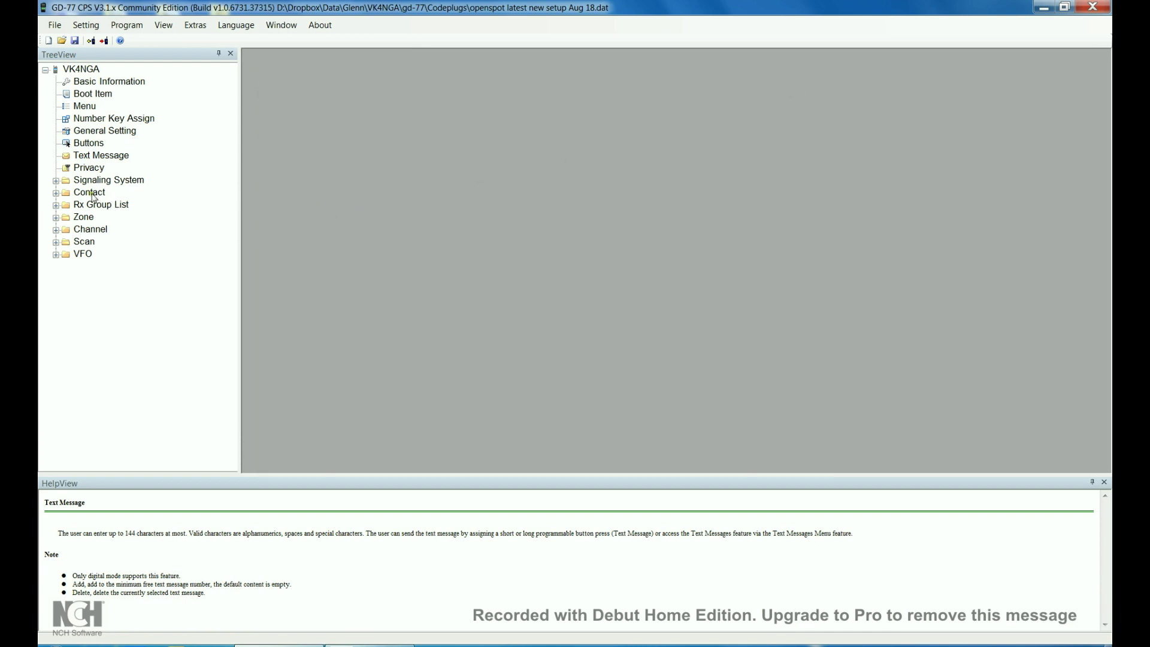
# Review the privacy key settings and the DTMF settings of the signaling system
pyautogui.doubleClick(89, 170)
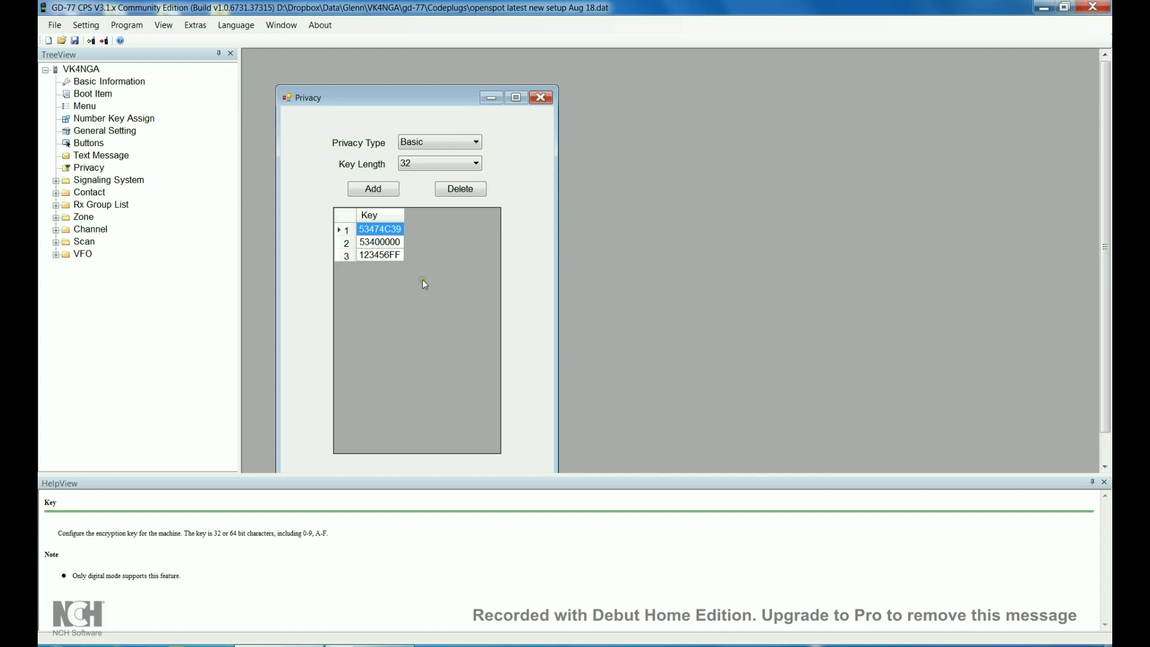
pyautogui.click(541, 98)
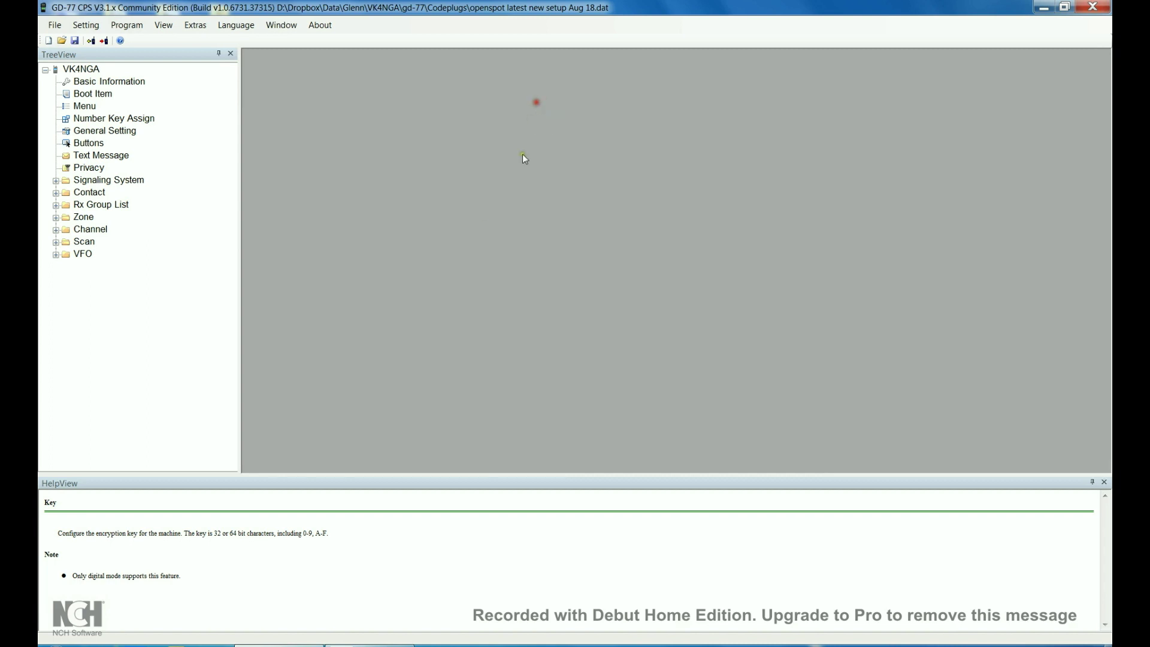
pyautogui.click(55, 181)
pyautogui.click(96, 193)
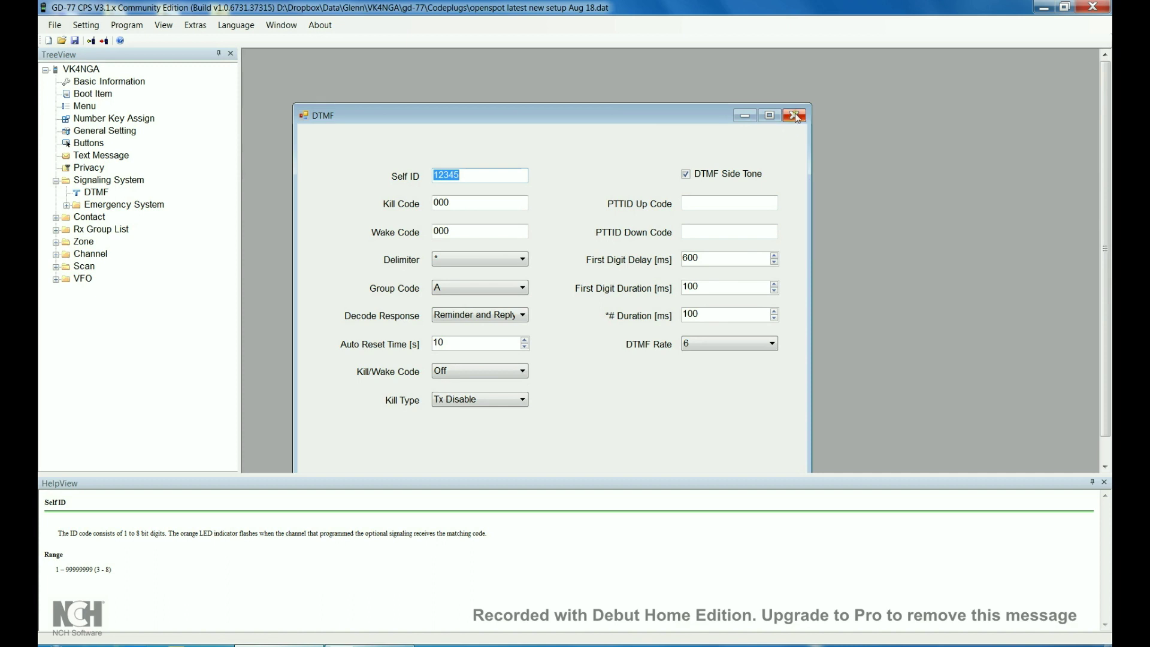
pyautogui.click(795, 116)
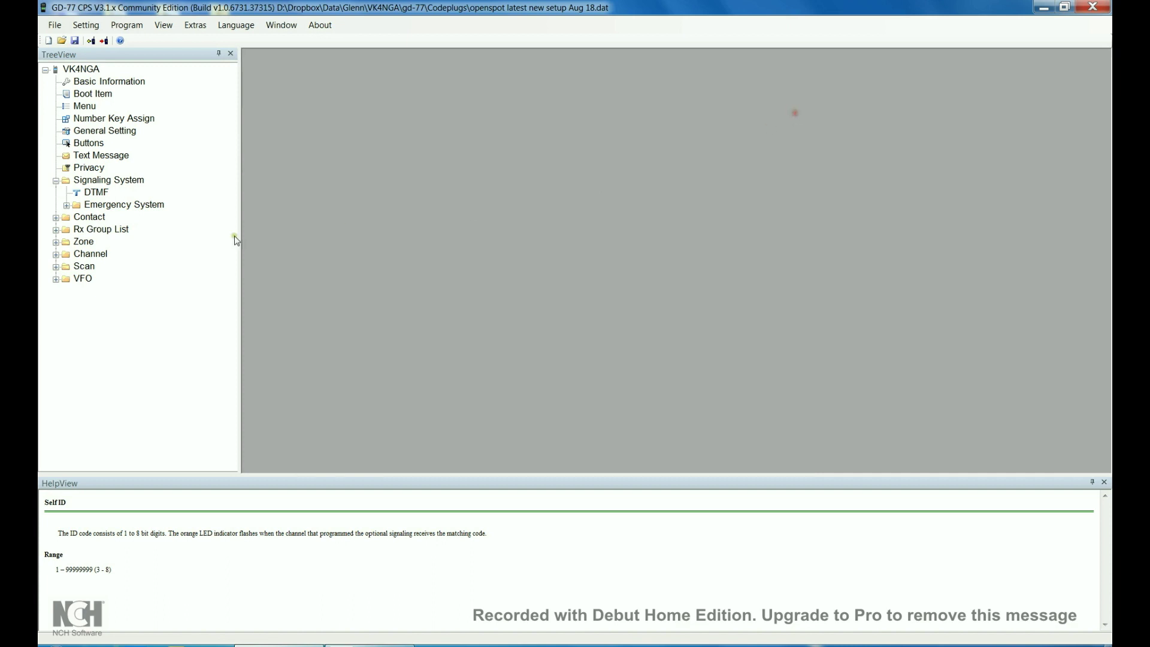
pyautogui.click(68, 206)
pyautogui.click(67, 206)
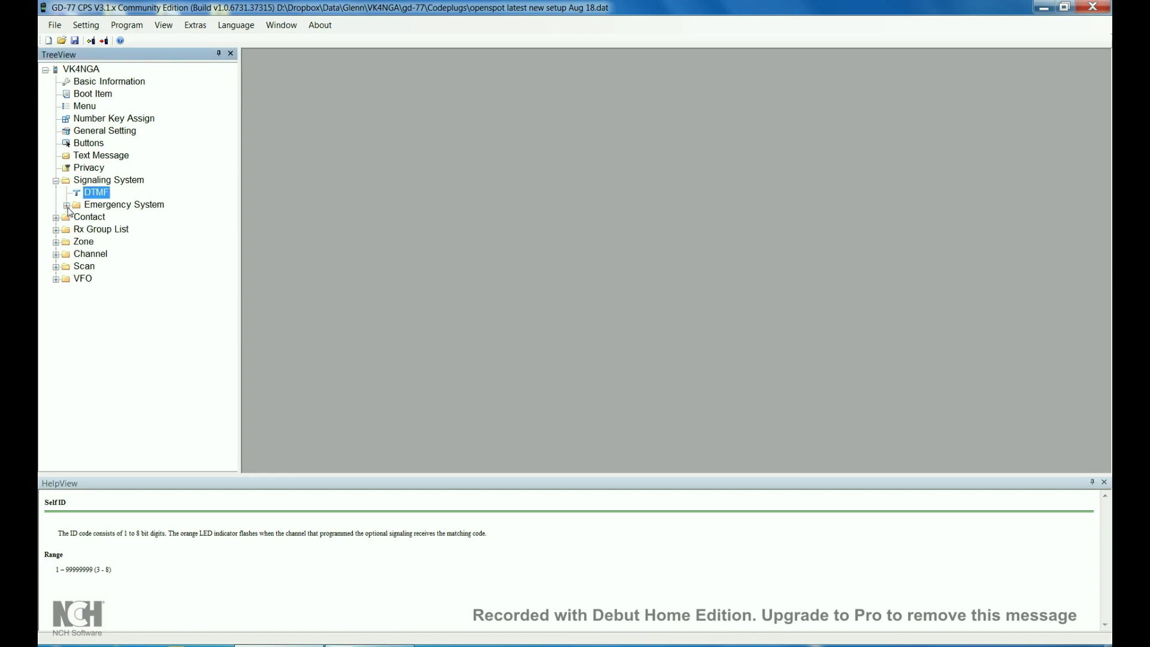
pyautogui.click(55, 181)
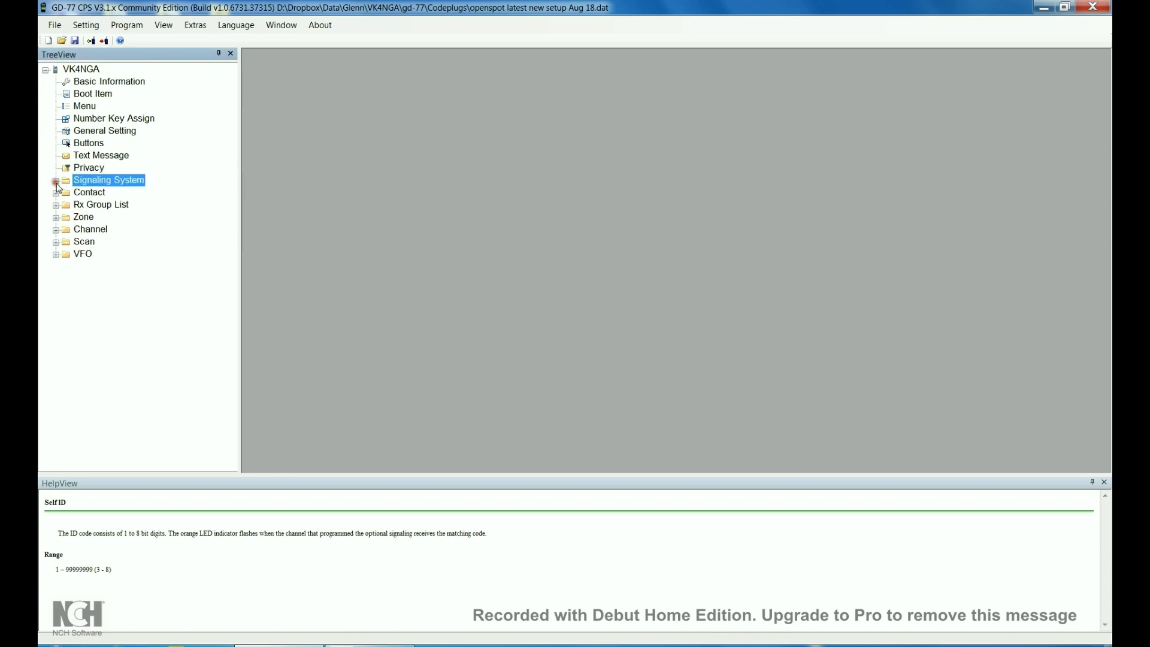
pyautogui.click(56, 193)
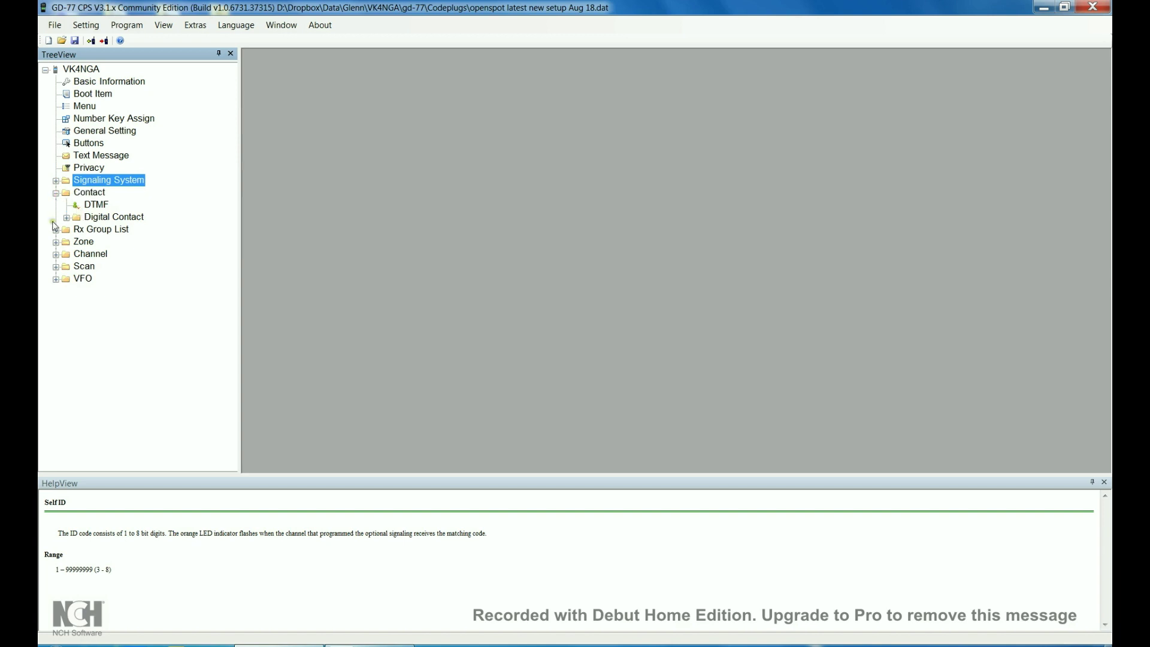
pyautogui.click(112, 216)
pyautogui.click(65, 219)
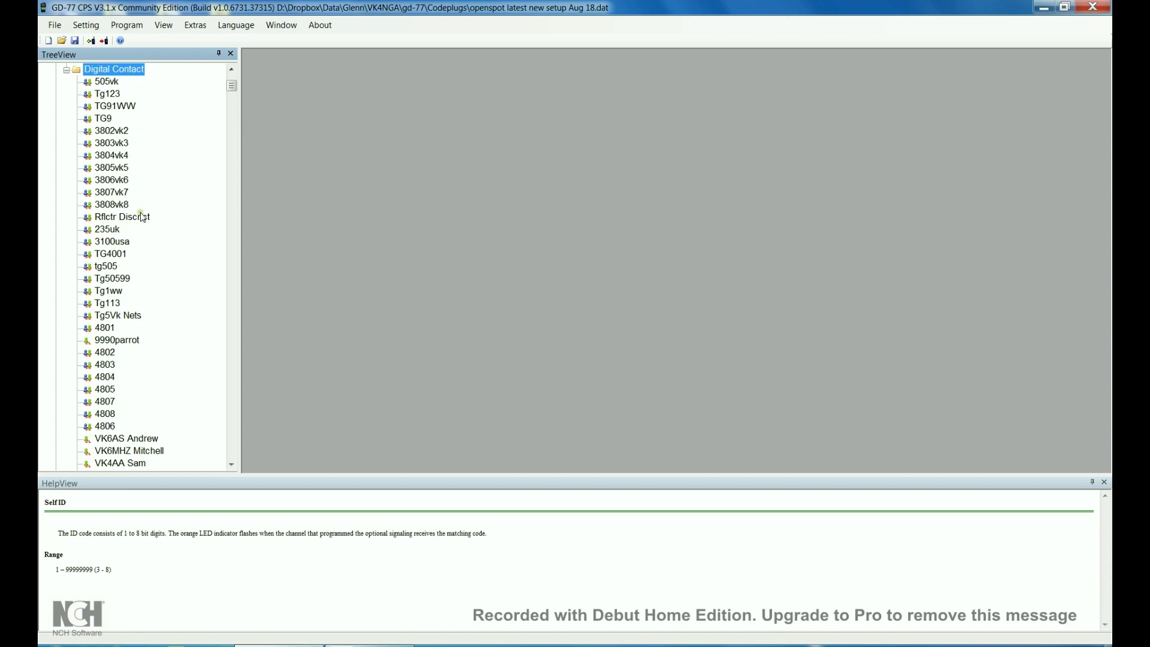
pyautogui.doubleClick(104, 132)
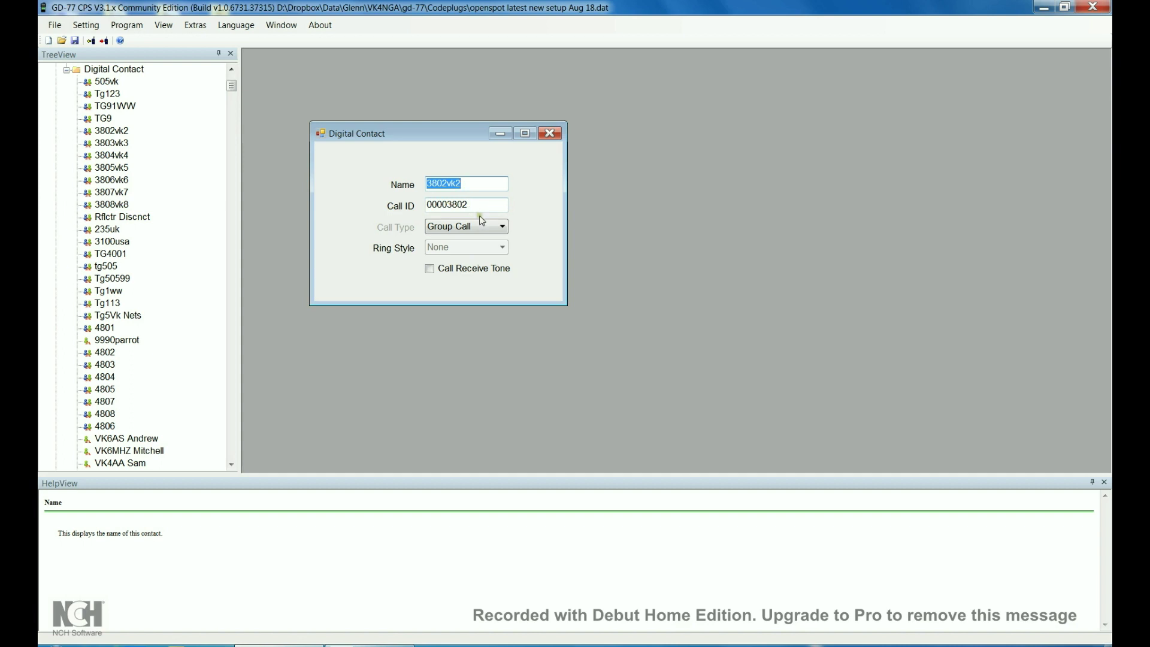
pyautogui.click(549, 134)
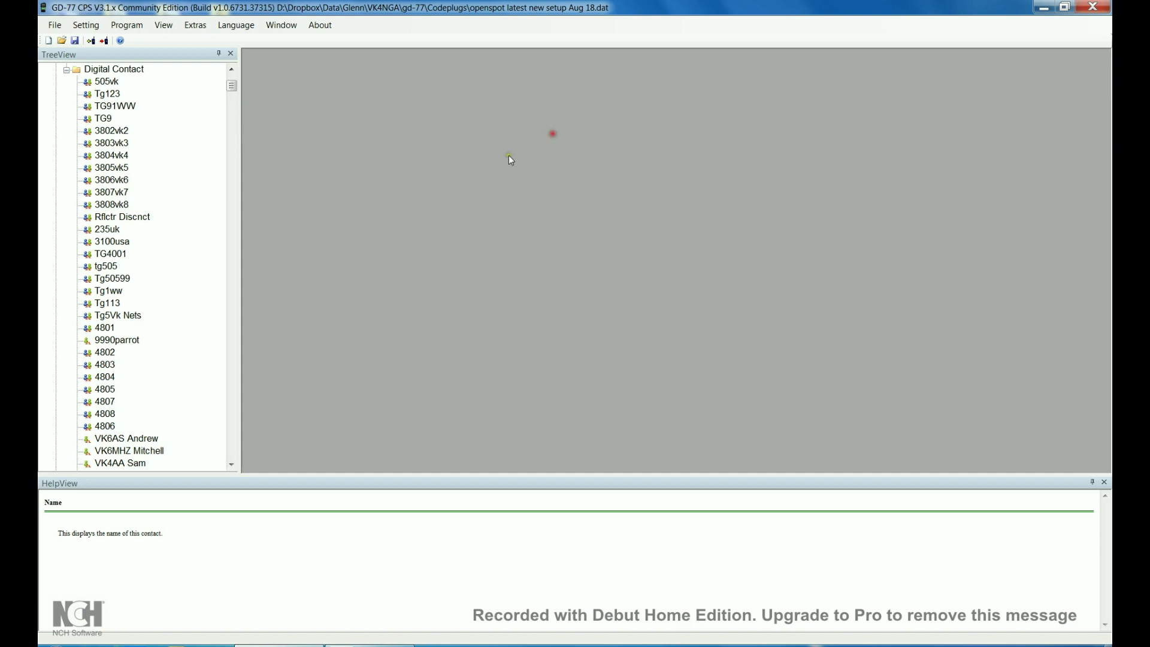
# Examine the call ID and call type of the digital contacts 505vk, TG91WW, TG9 and Rflctr Discnct
pyautogui.doubleClick(100, 84)
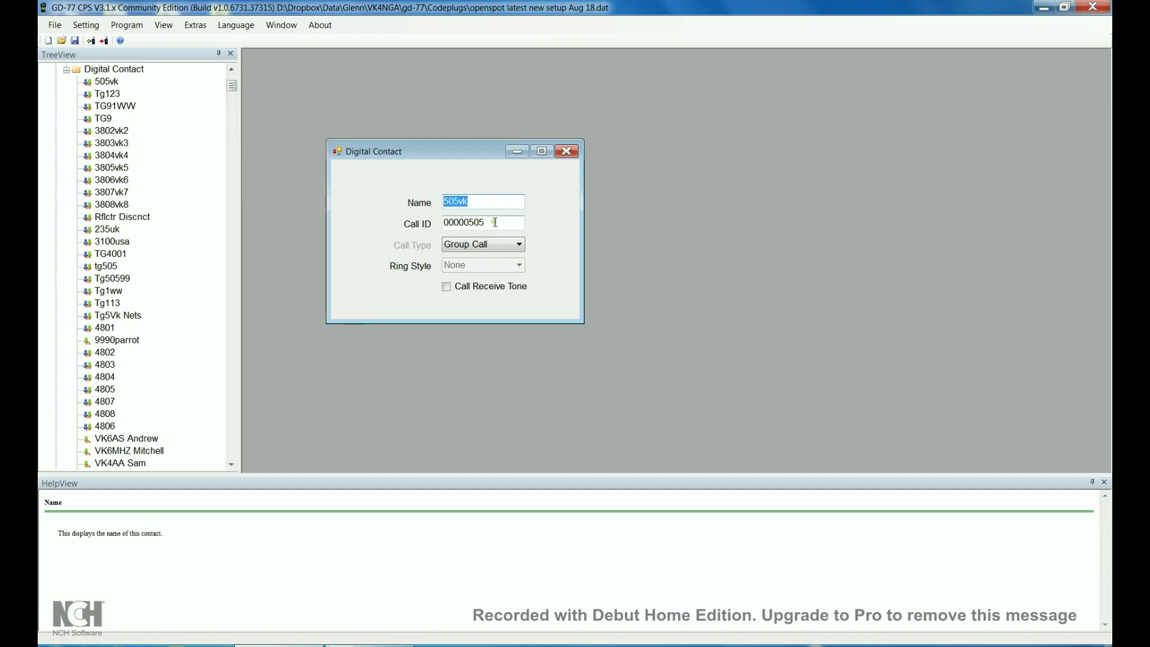
pyautogui.click(567, 150)
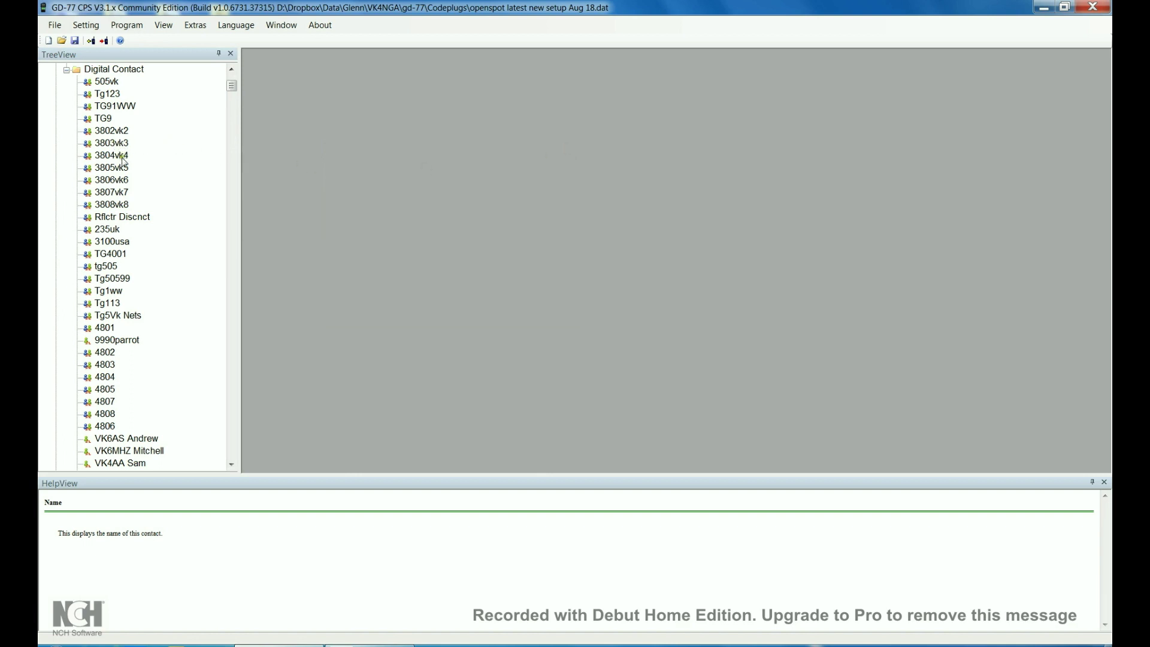
pyautogui.doubleClick(106, 111)
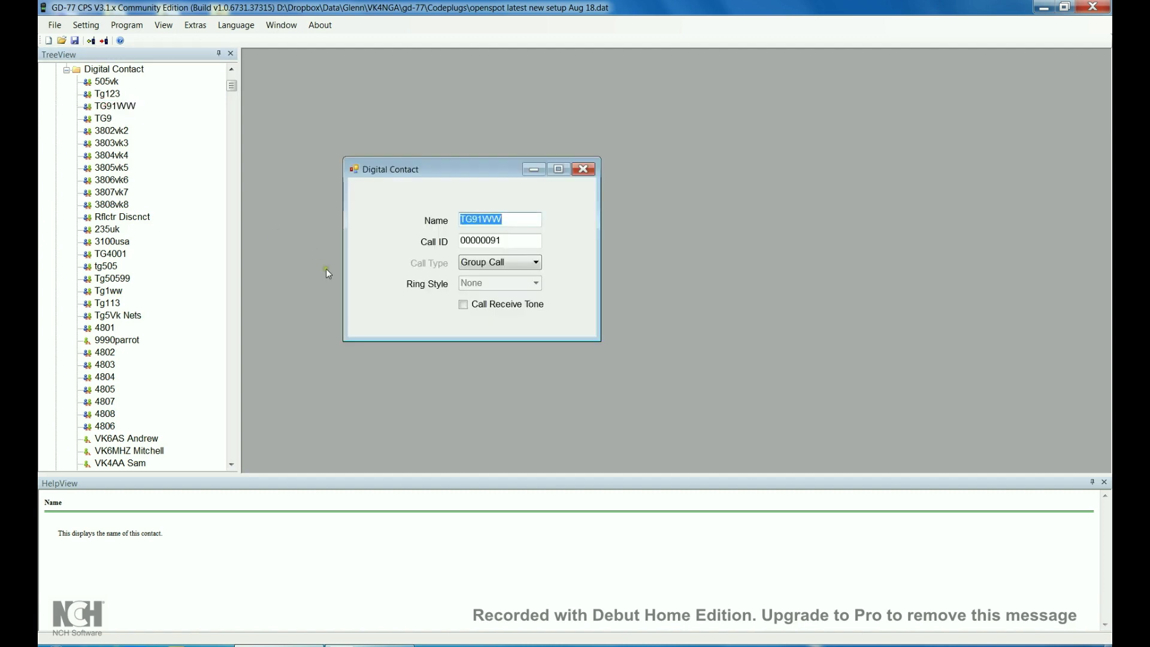
pyautogui.click(584, 171)
pyautogui.doubleClick(103, 118)
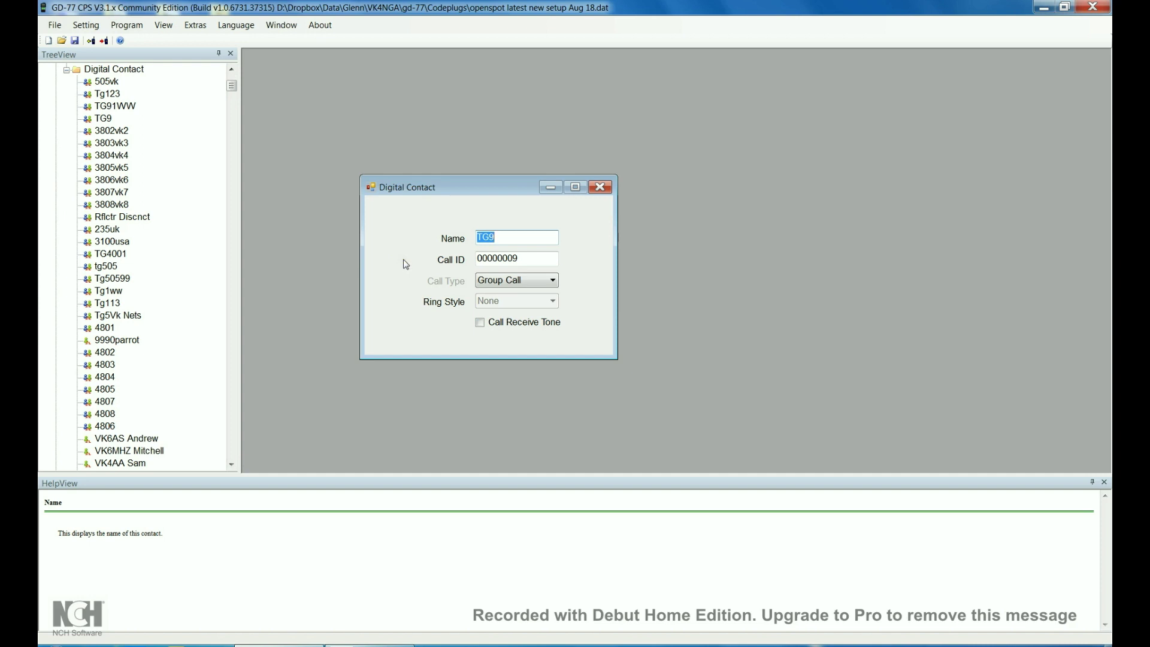
pyautogui.click(601, 188)
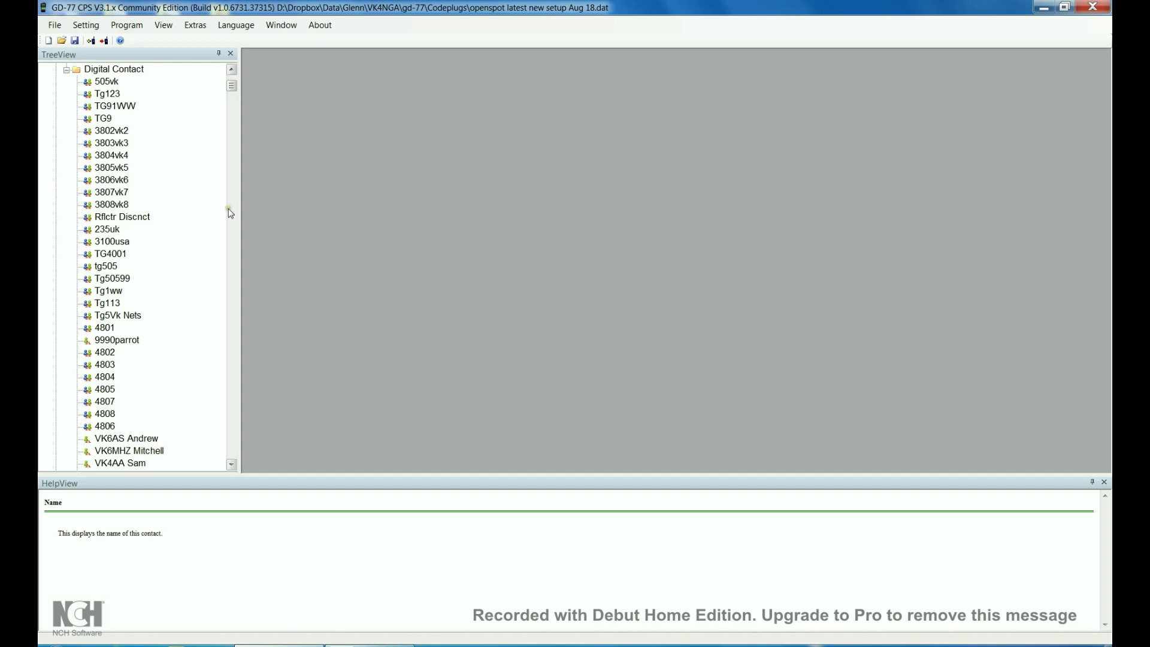
pyautogui.doubleClick(110, 222)
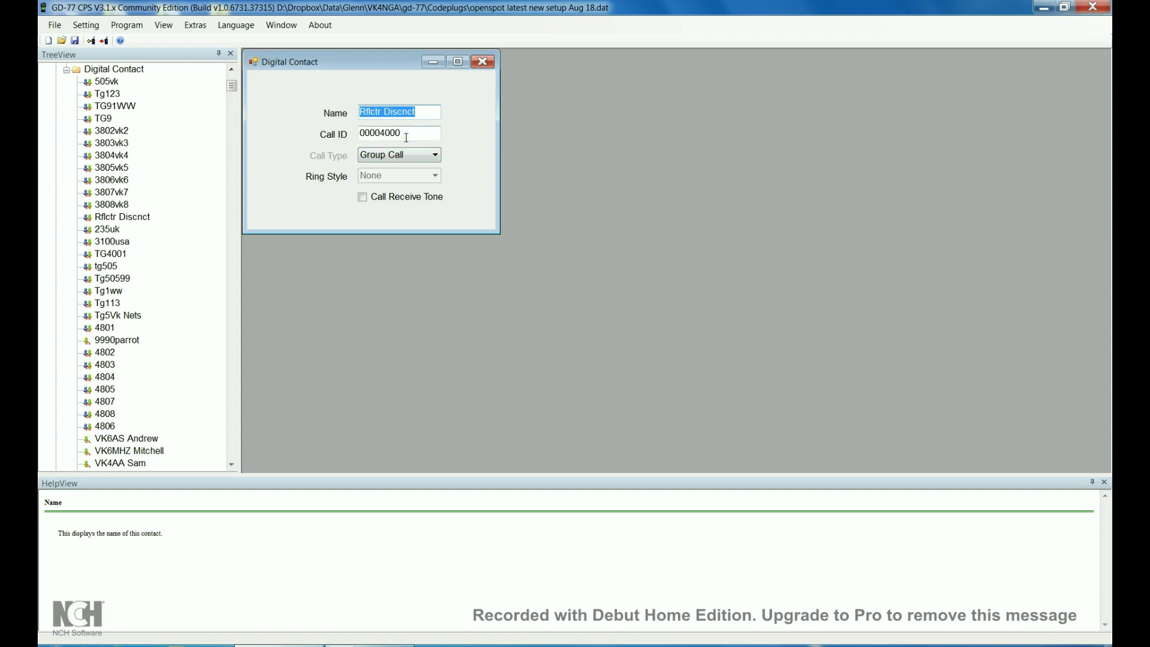
pyautogui.click(481, 62)
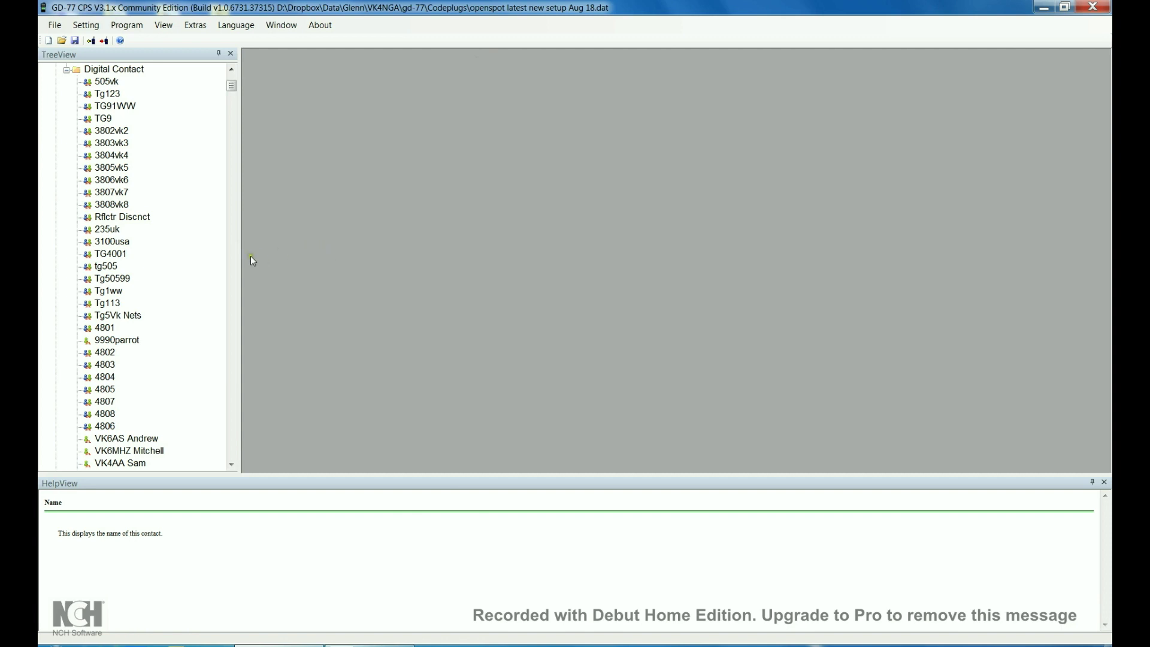
# Examine the call ID and call type of the digital contact tg505
pyautogui.click(112, 242)
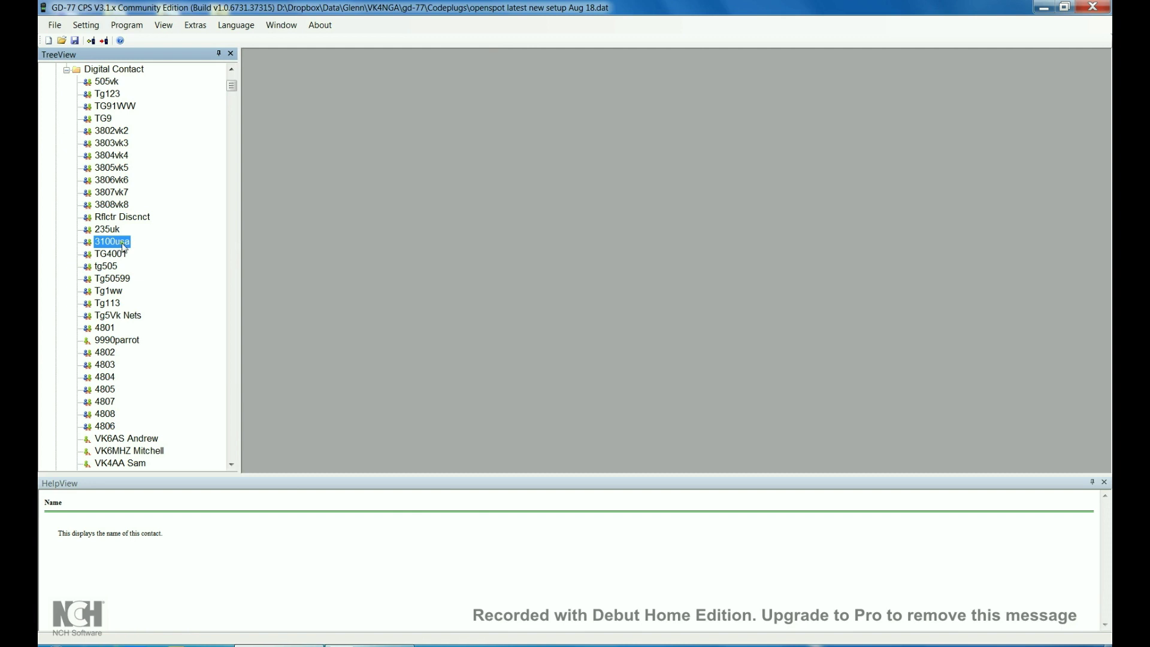
pyautogui.click(118, 256)
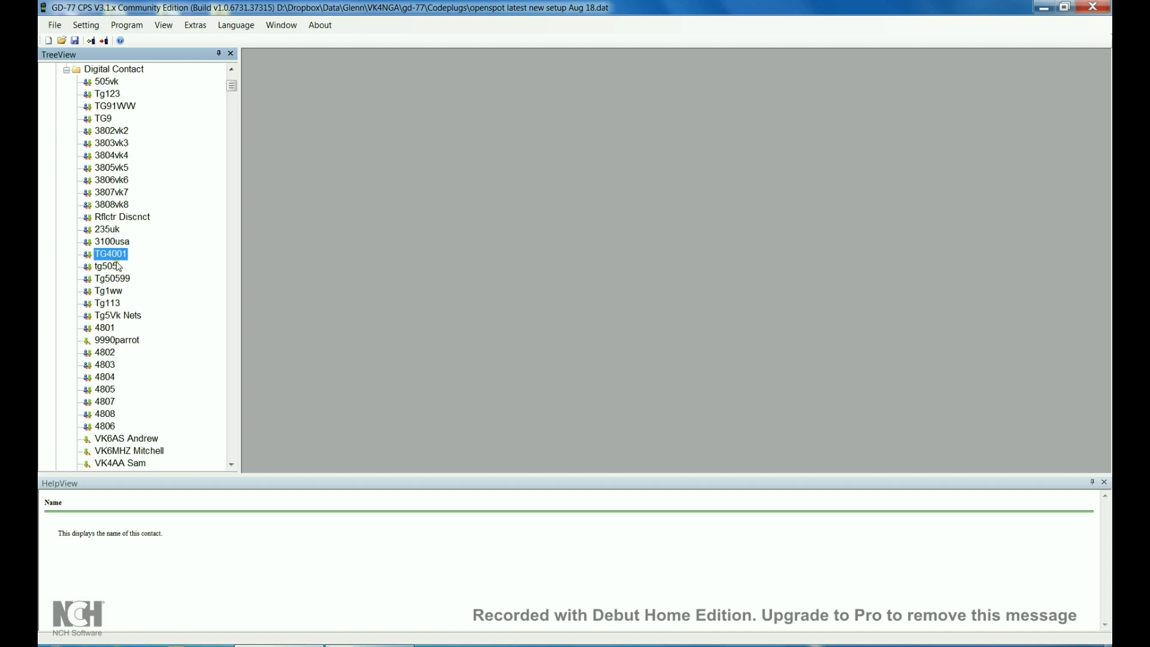
pyautogui.click(112, 270)
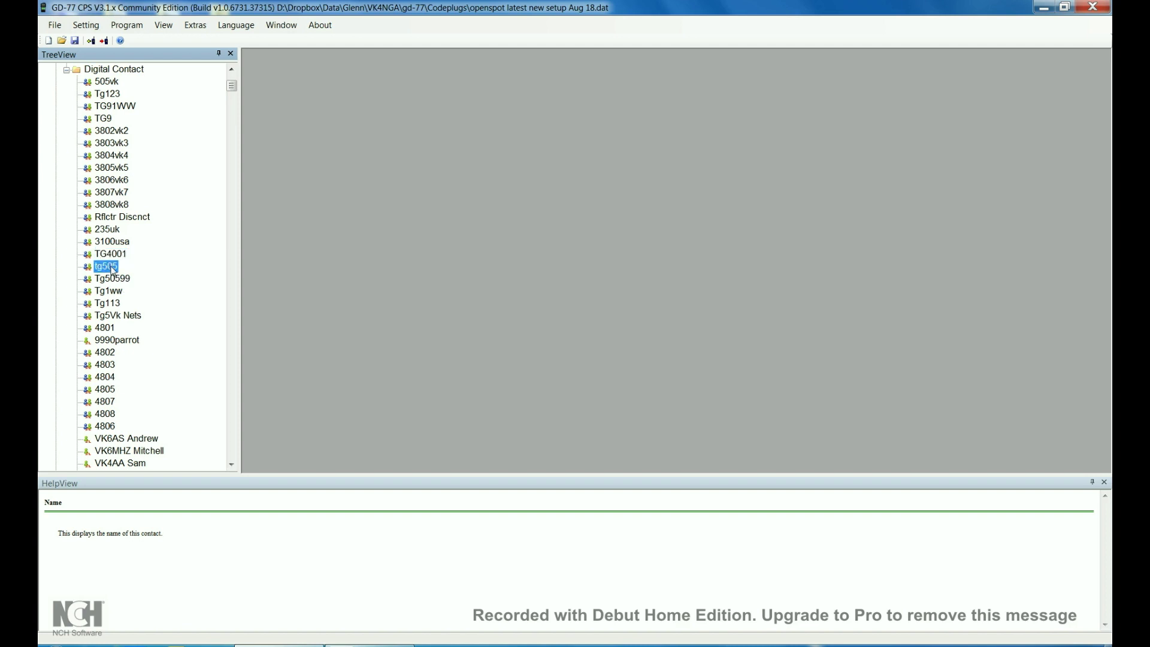
pyautogui.doubleClick(113, 270)
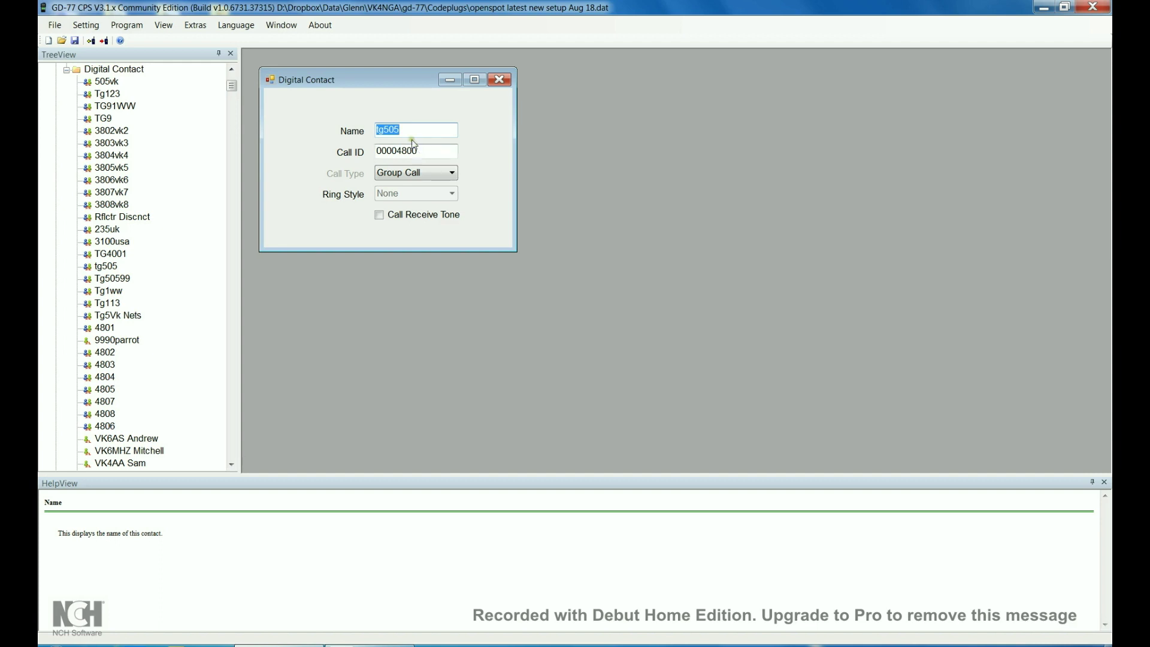
pyautogui.click(501, 81)
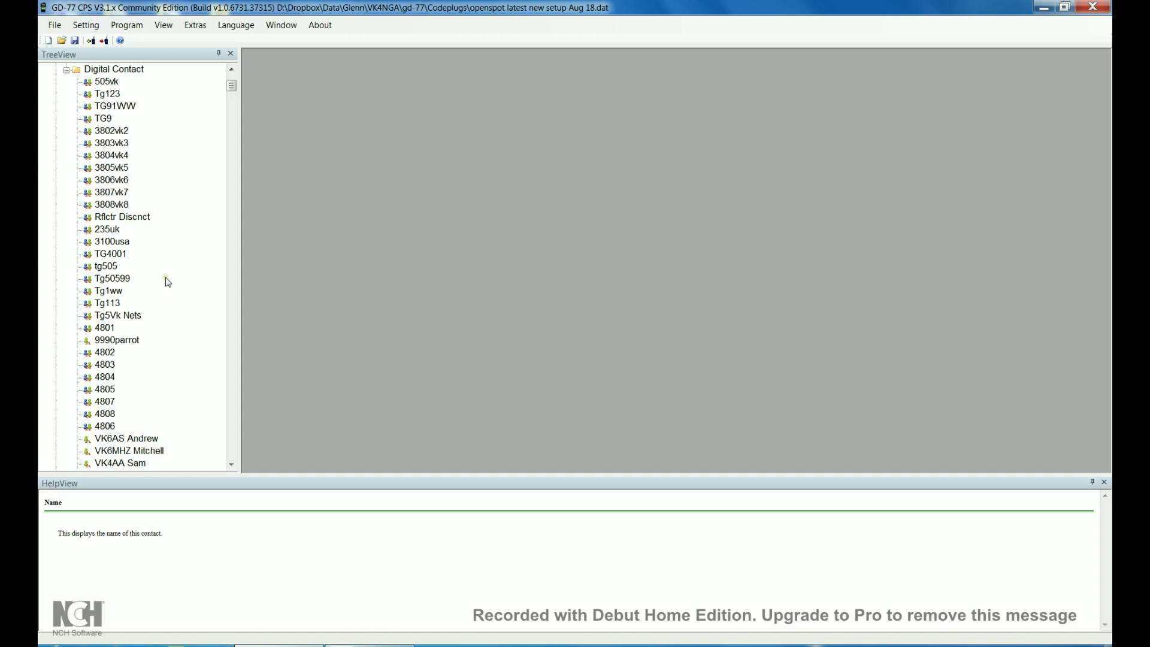
# Examine the call ID and call type of the digital contacts Tg1ww and 4801
pyautogui.doubleClick(115, 292)
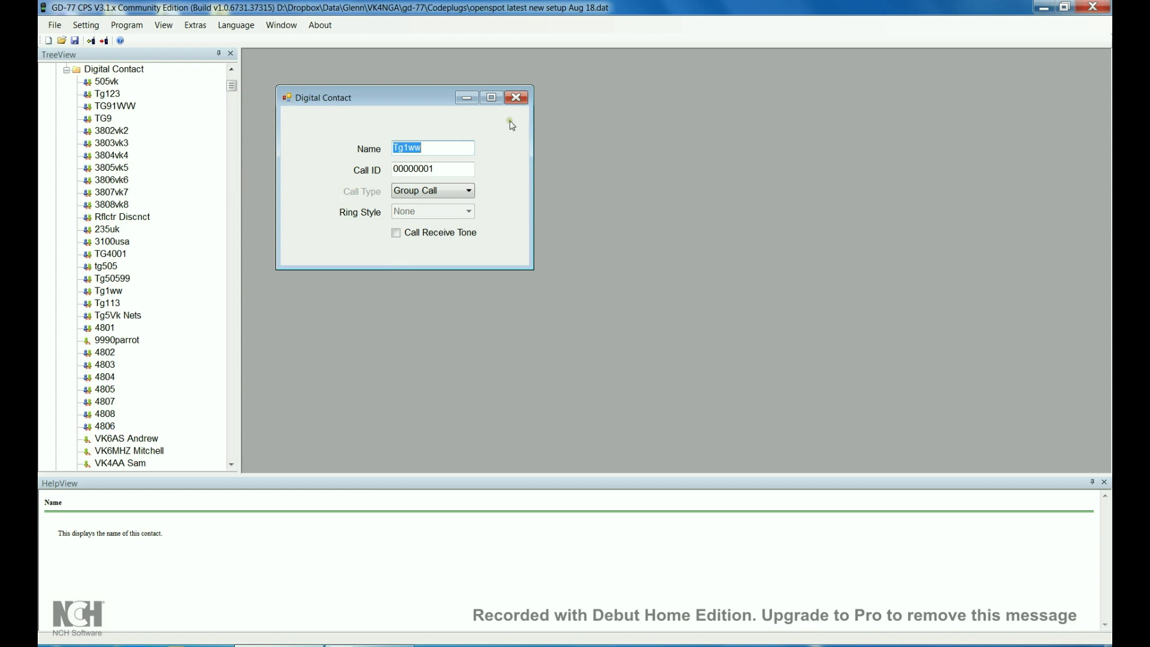
pyautogui.click(515, 98)
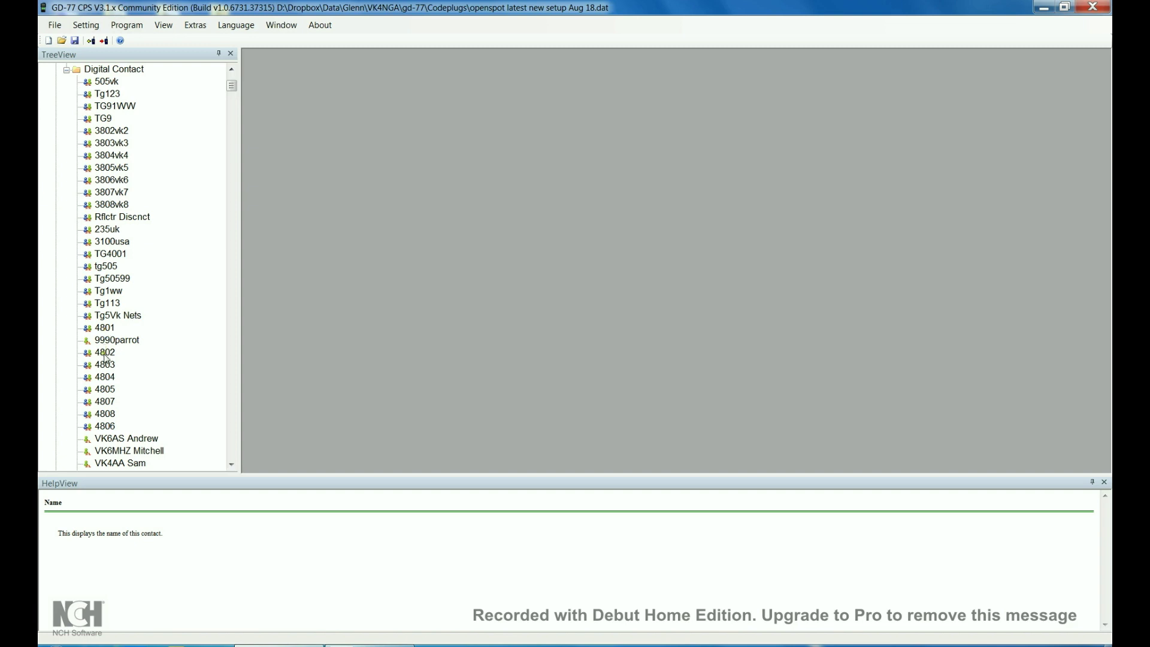
pyautogui.doubleClick(105, 328)
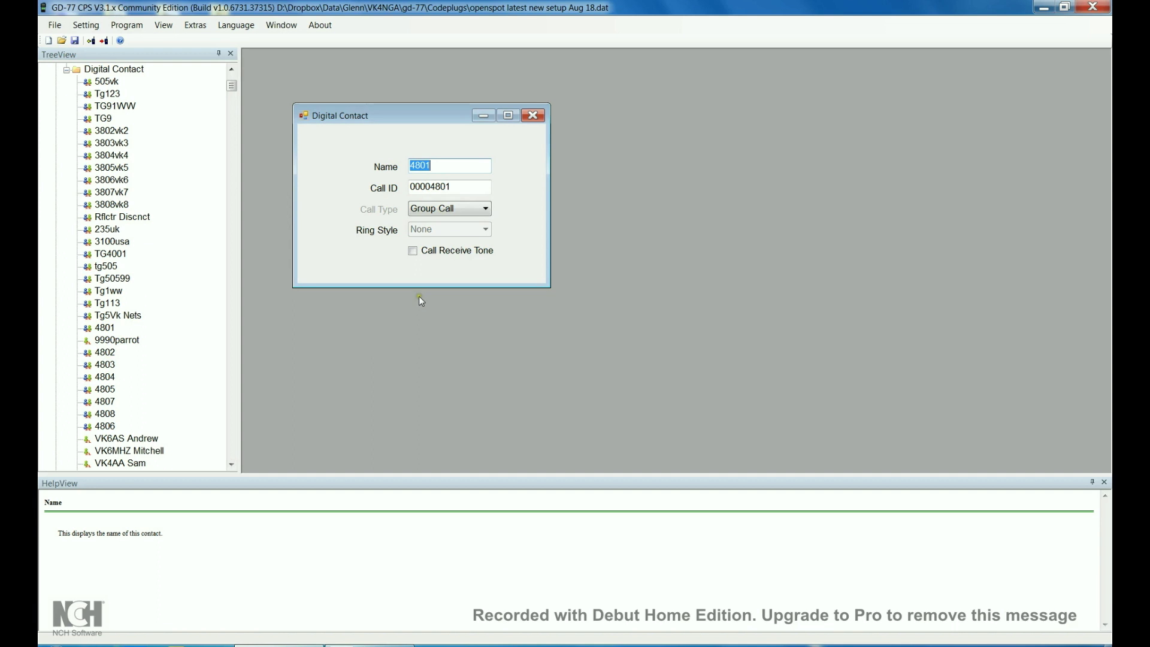
pyautogui.click(533, 116)
# Find the digital contact Tg133USA further down the list and examine its call ID and call type
pyautogui.click(155, 379)
pyautogui.scroll(-3, 154, 374)
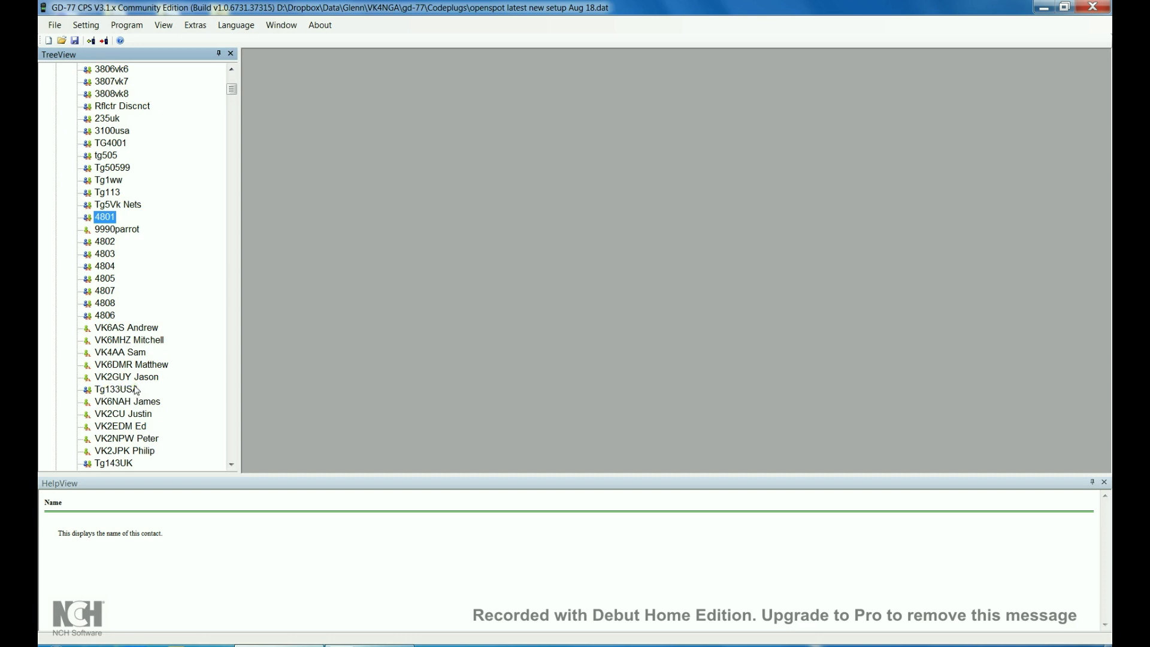
pyautogui.scroll(-1, 136, 390)
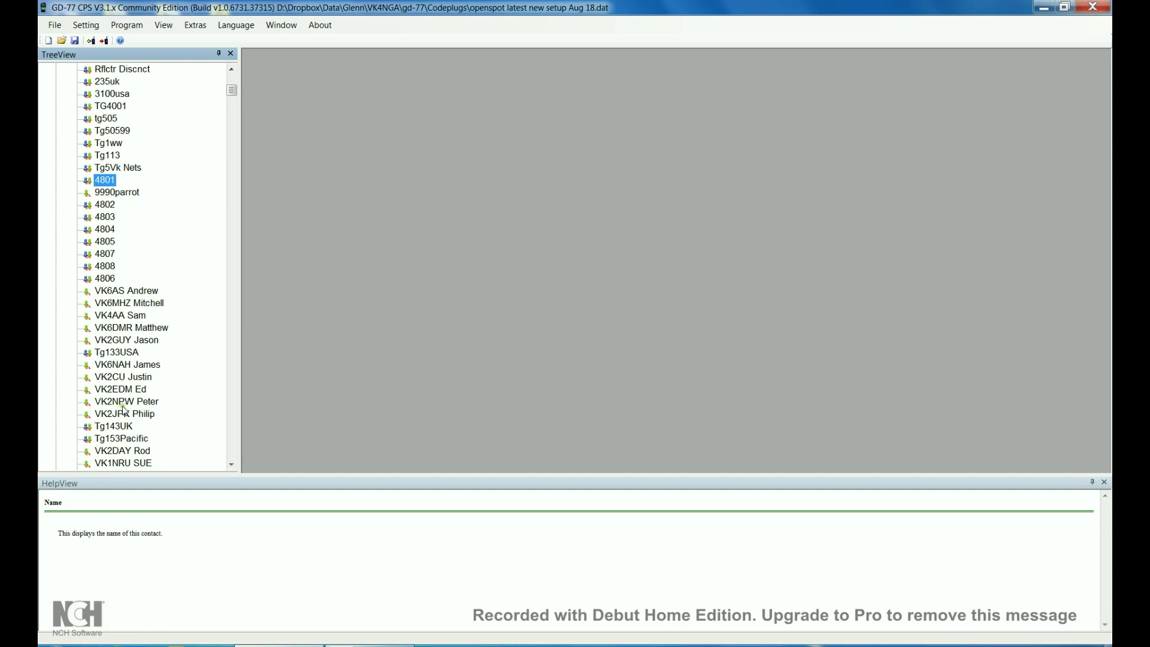
pyautogui.click(114, 354)
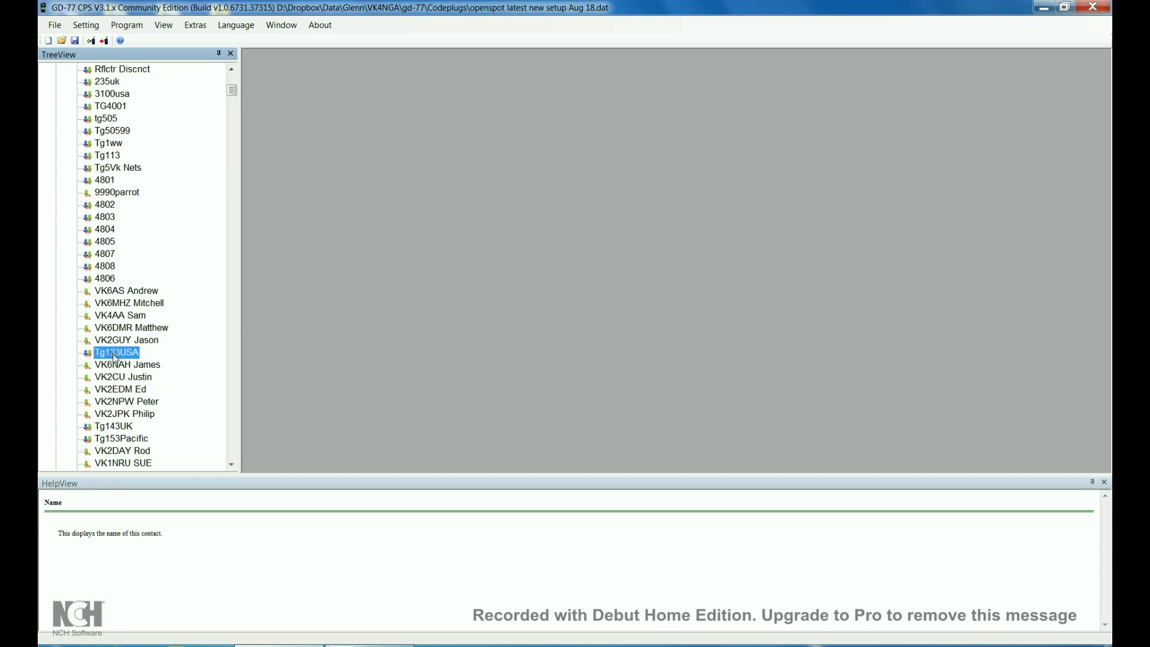
pyautogui.doubleClick(114, 355)
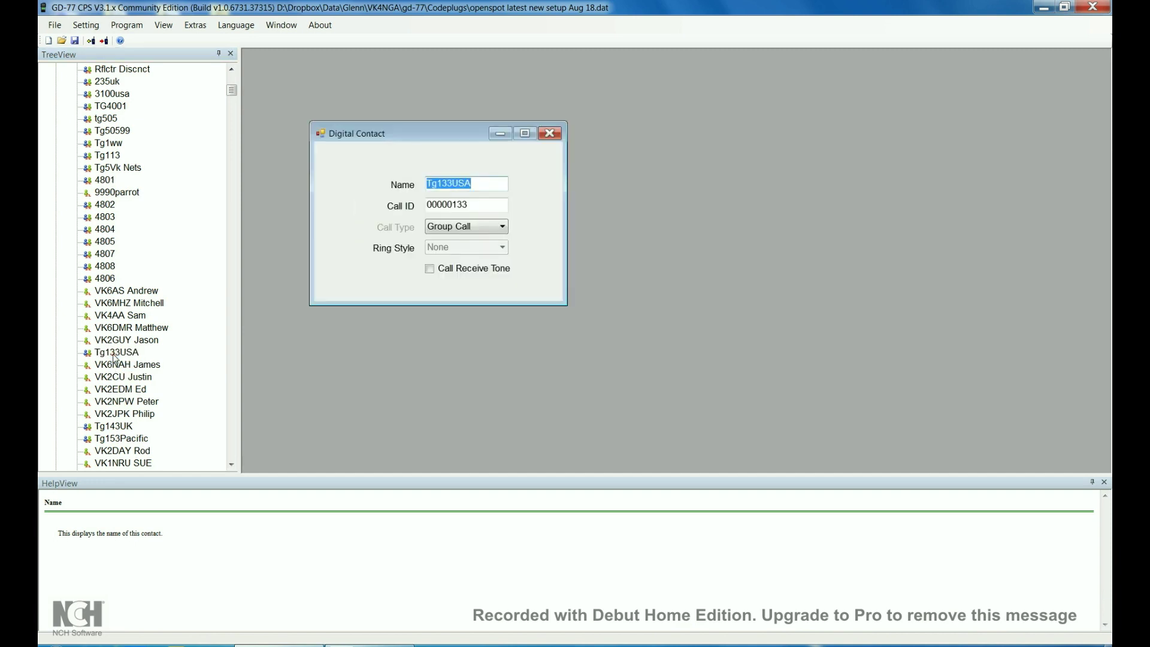
pyautogui.click(548, 134)
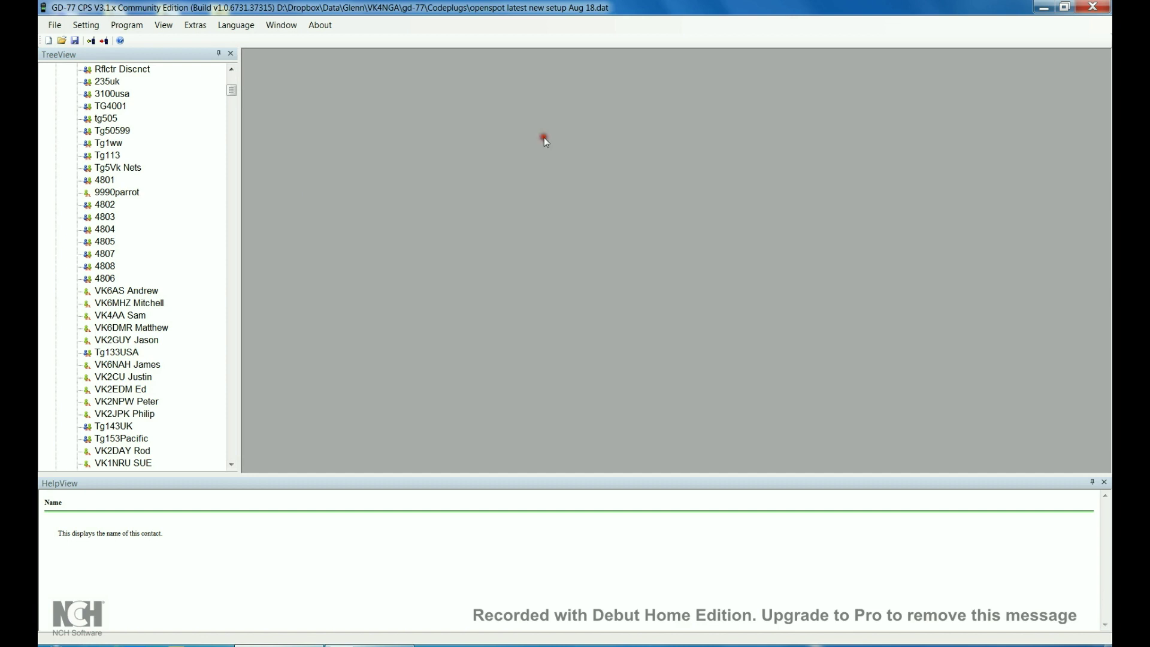
# Look through the rest of the digital contacts, from Tg143UK to the end, including the talk groups among the private contacts
pyautogui.click(113, 426)
pyautogui.scroll(-1, 158, 448)
pyautogui.scroll(-5, 158, 448)
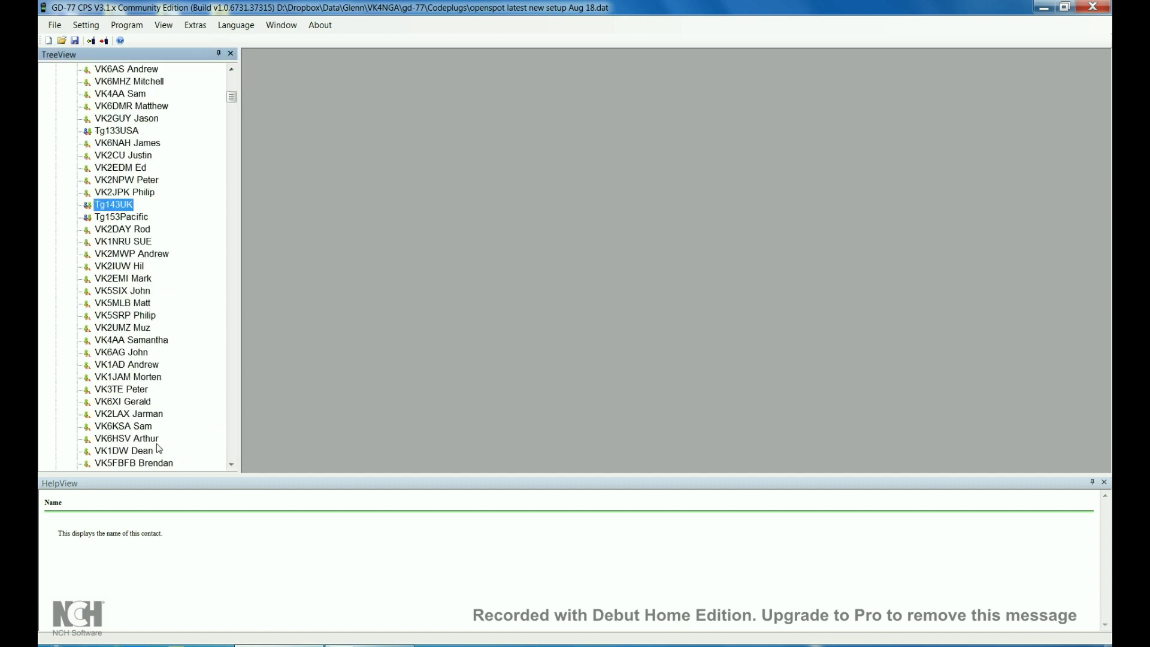
pyautogui.scroll(-3, 158, 448)
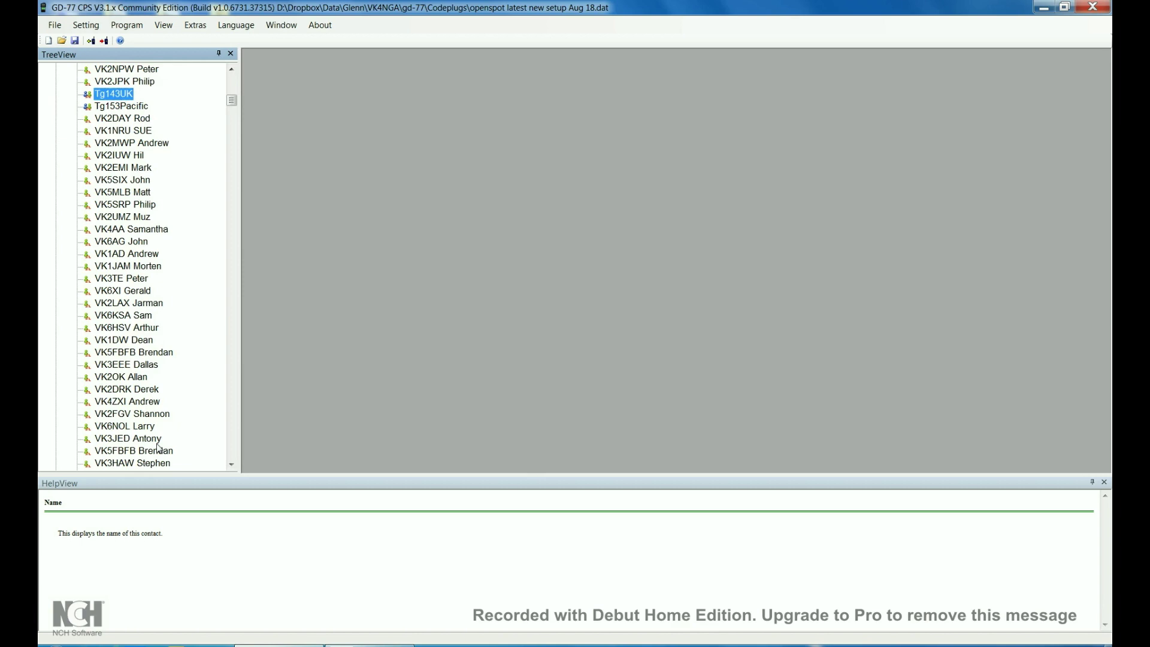
pyautogui.scroll(-3, 159, 449)
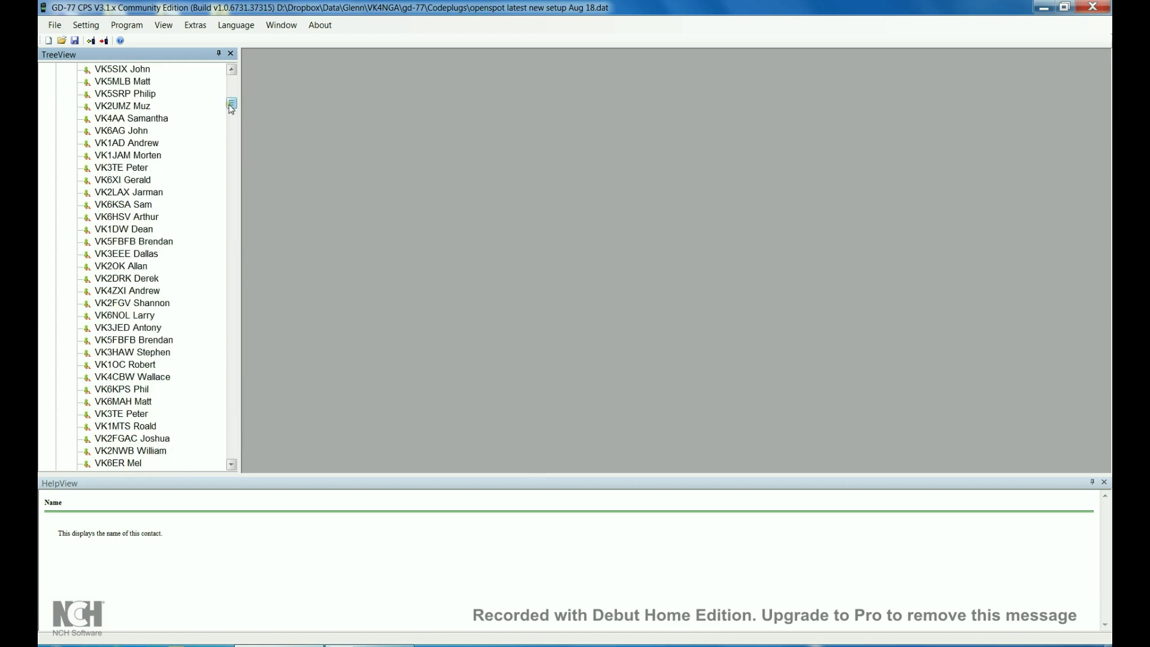
pyautogui.moveTo(231, 106); pyautogui.dragTo(233, 460)
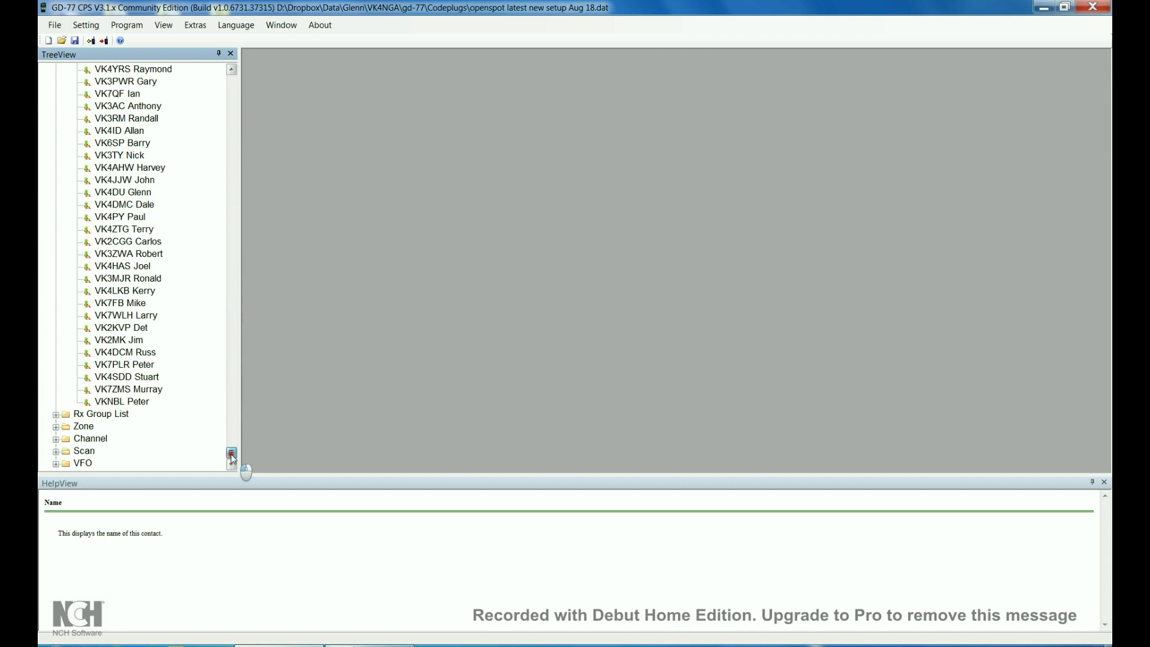
pyautogui.scroll(1, 231, 458)
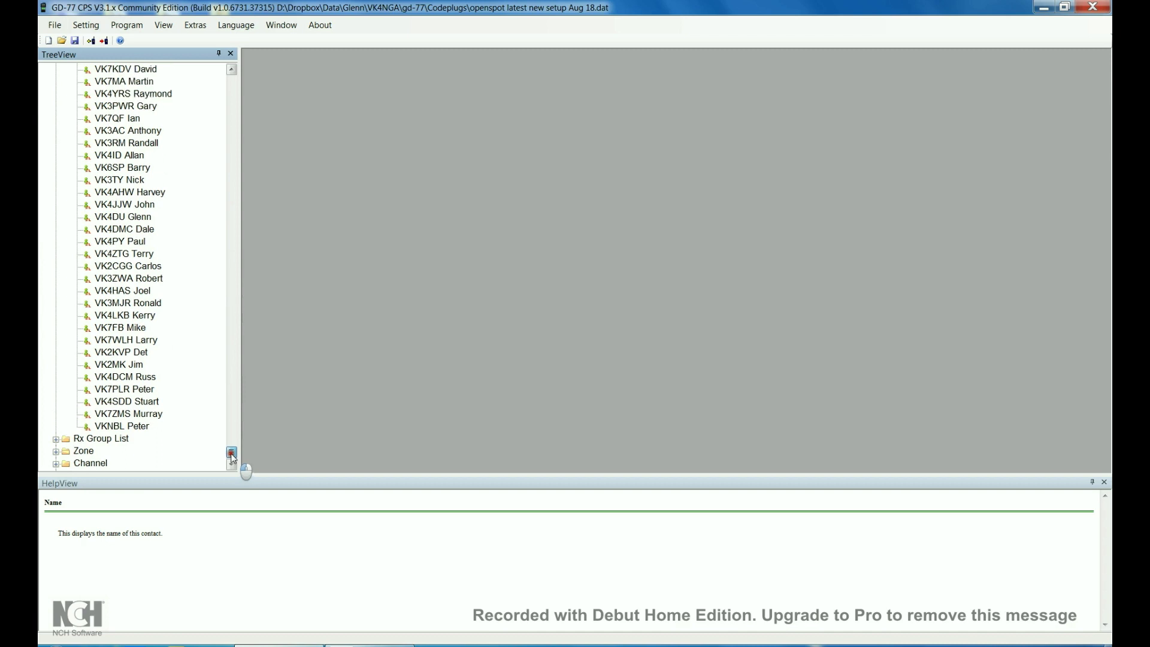
pyautogui.moveTo(232, 458); pyautogui.dragTo(233, 450)
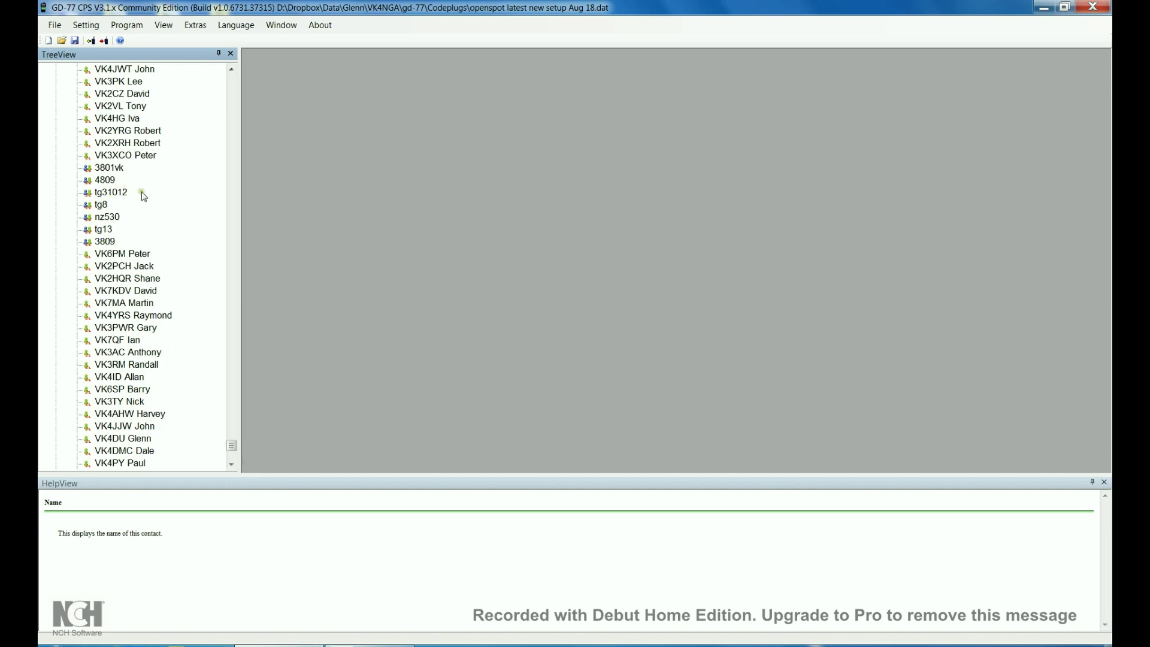
pyautogui.moveTo(229, 448); pyautogui.dragTo(222, 80)
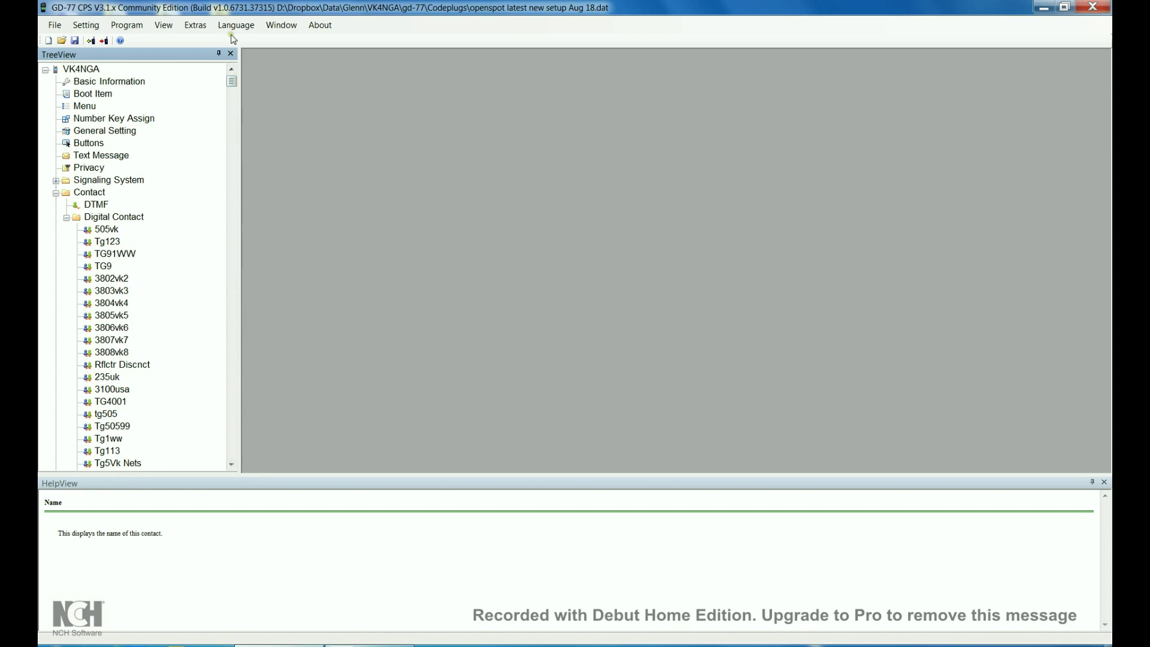
# Review the region prefix, download and import options for downloading contacts, and close the contact download tool
pyautogui.click(195, 25)
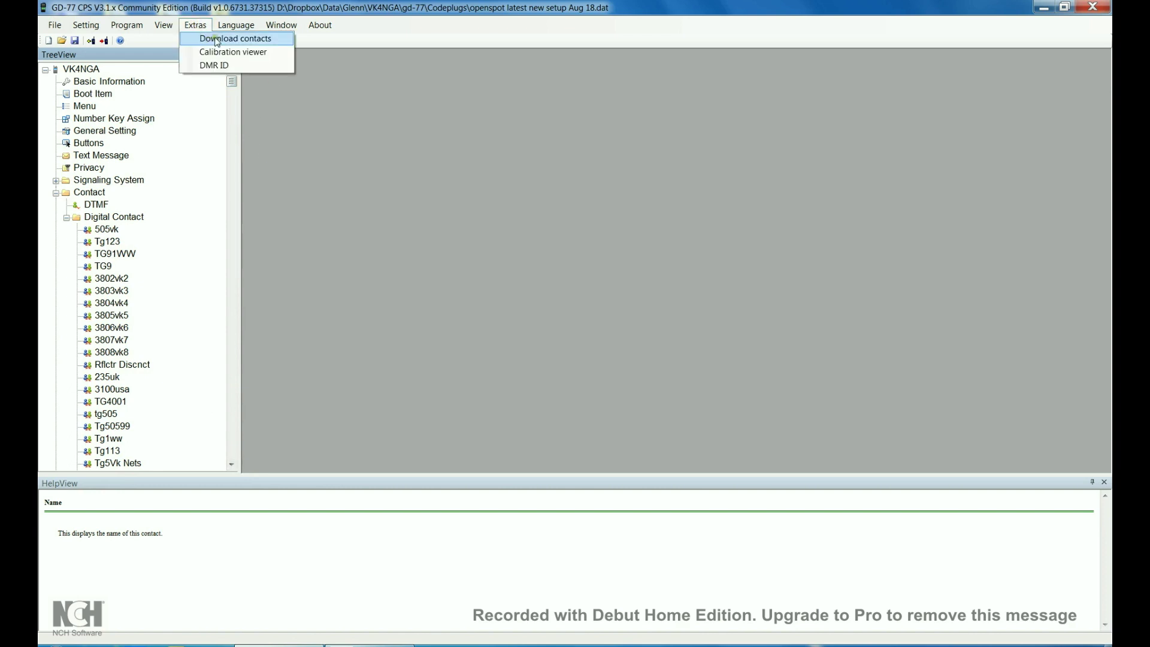
pyautogui.click(216, 40)
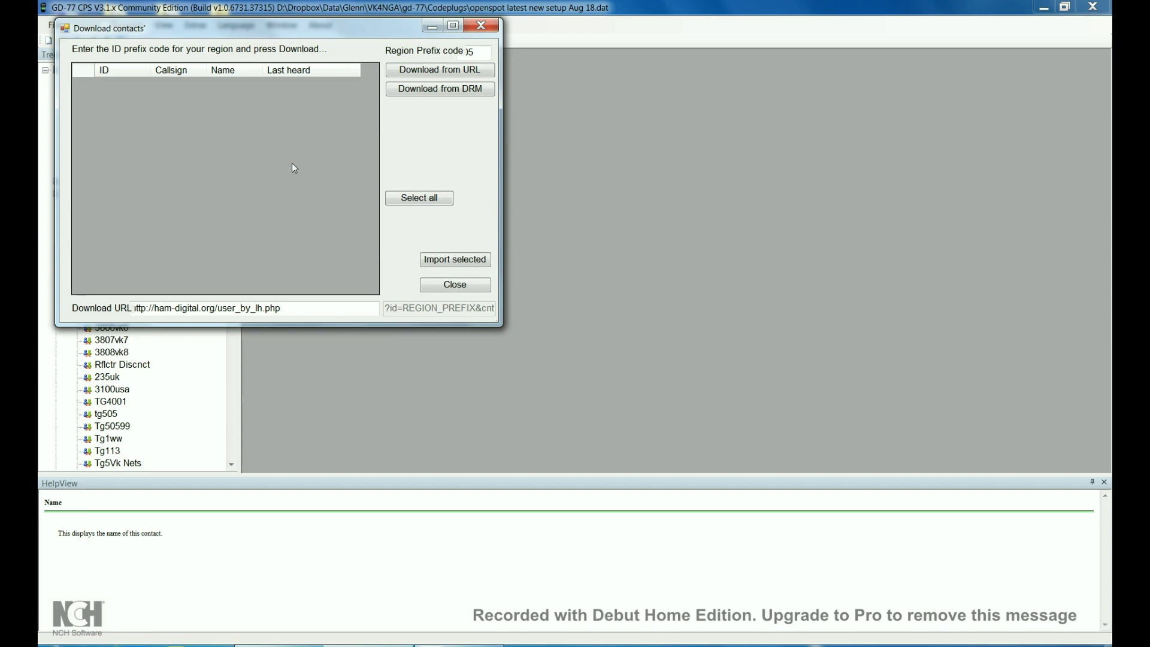
pyautogui.click(437, 93)
pyautogui.click(481, 27)
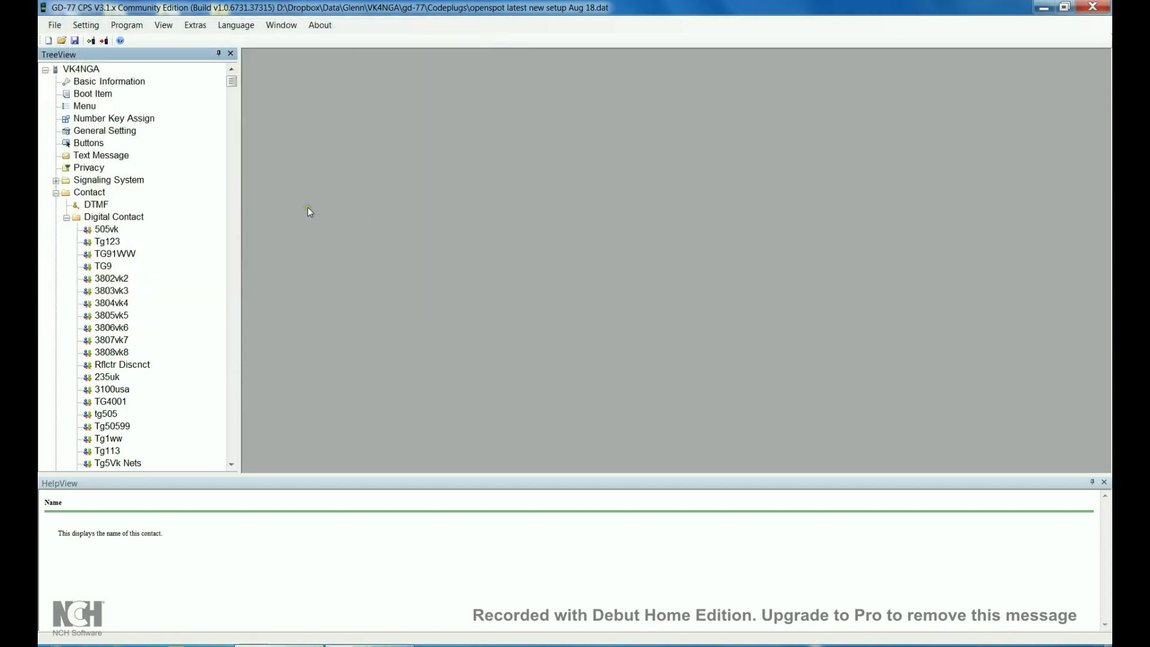
# Collapse the digital contact and contact branches and expand the Rx group list
pyautogui.scroll(-1, 131, 251)
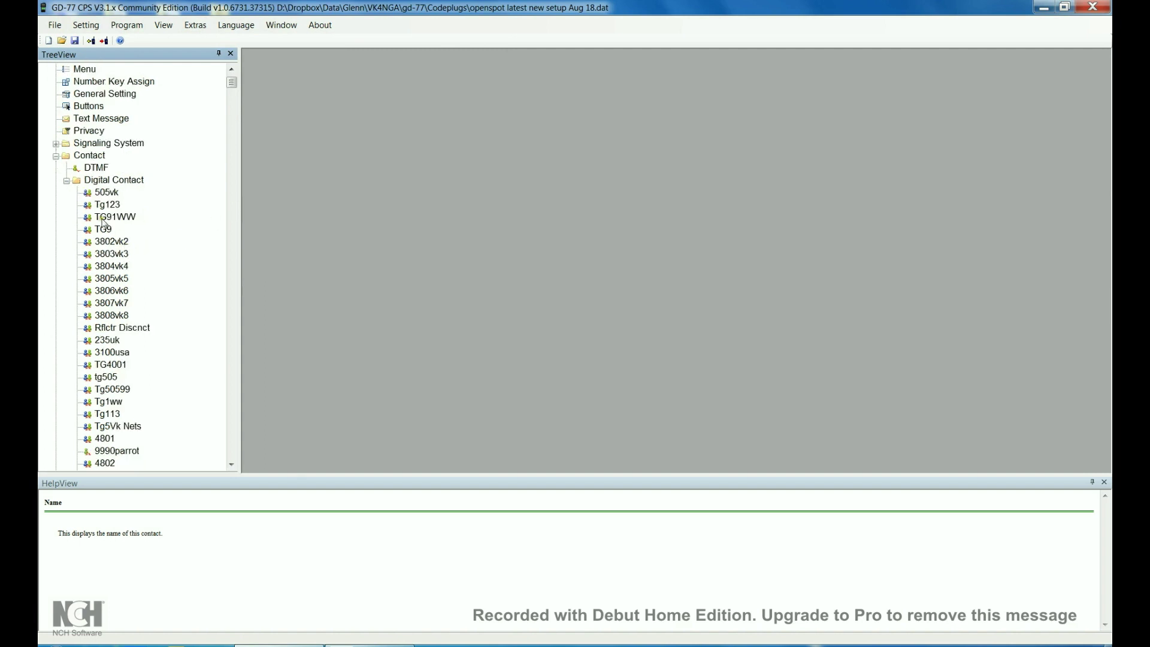
pyautogui.click(66, 181)
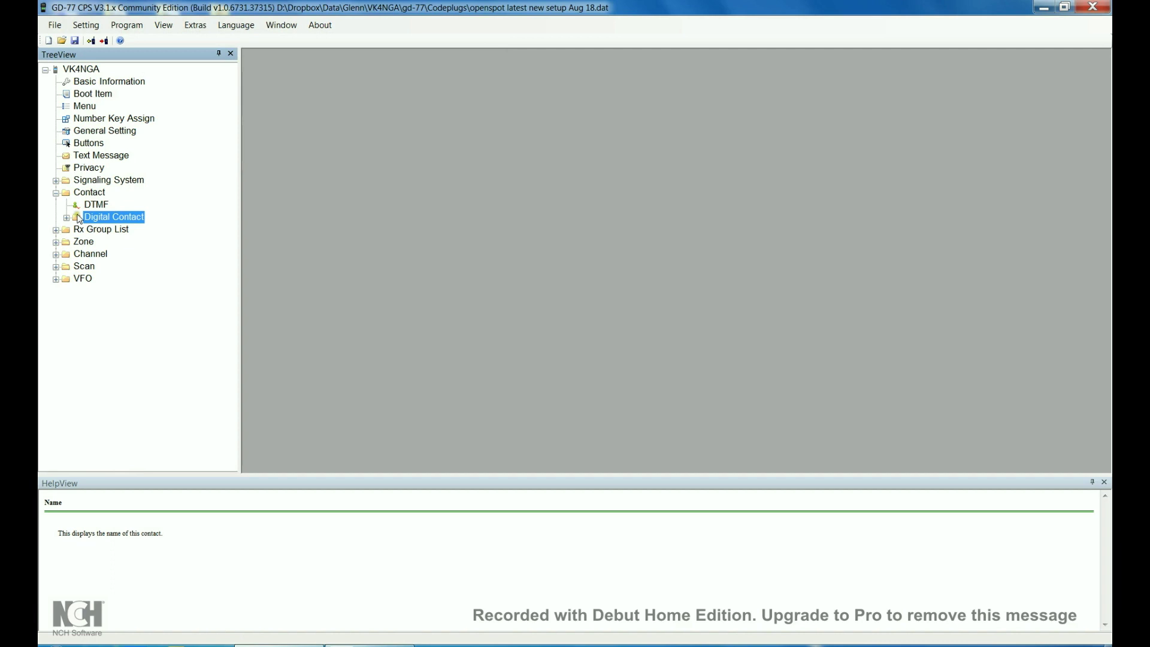
pyautogui.click(56, 193)
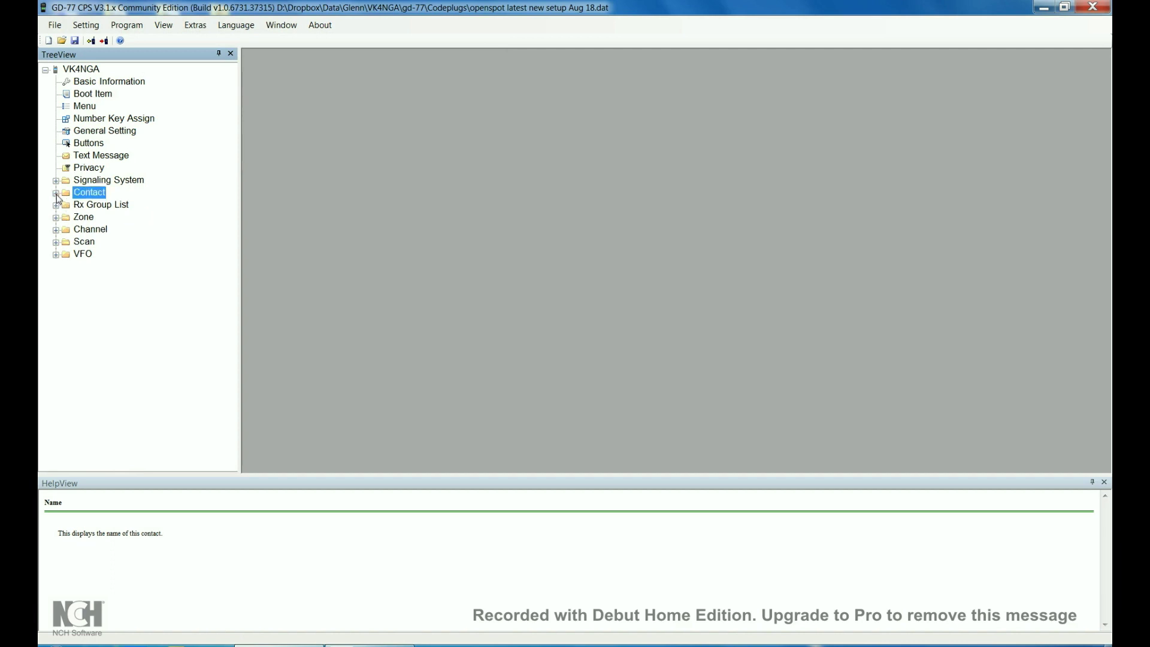
pyautogui.click(55, 205)
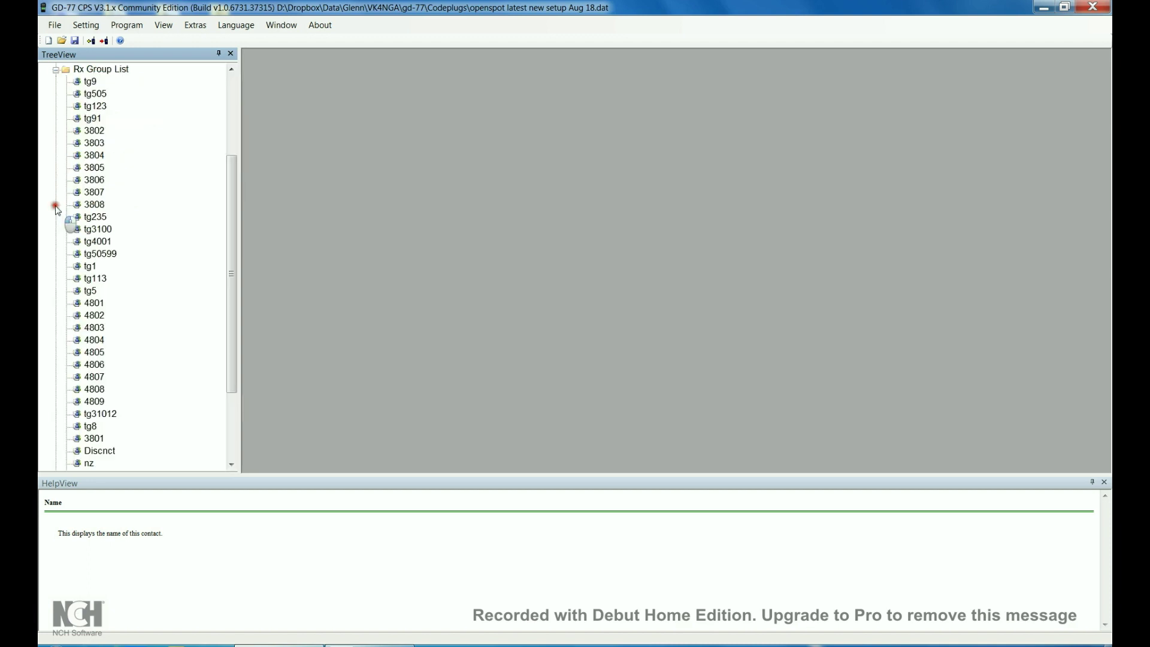
# Examine the members of the Rx groups tg9, tg505 and Discnct in a maximized view
pyautogui.doubleClick(90, 83)
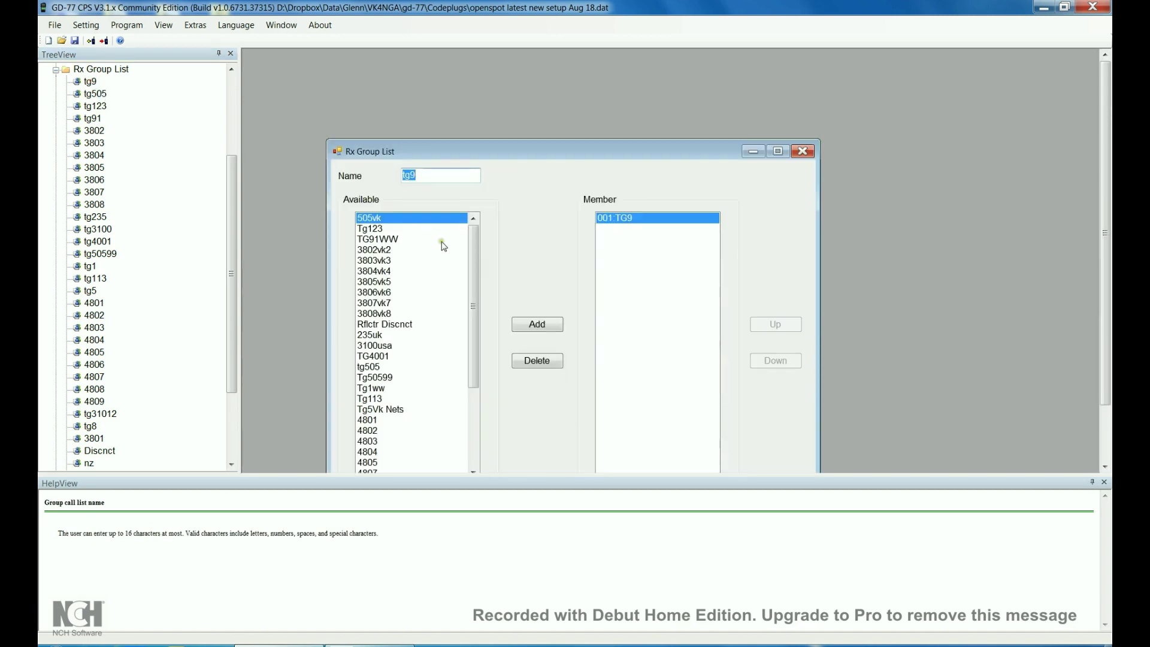
pyautogui.doubleClick(516, 152)
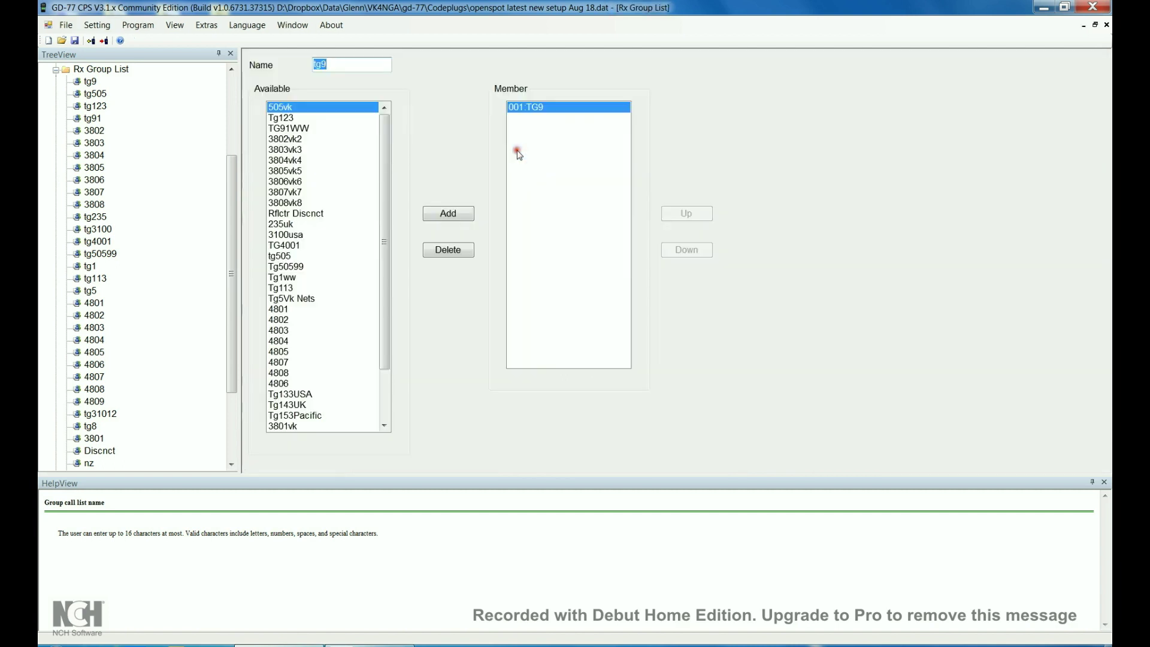
pyautogui.click(95, 95)
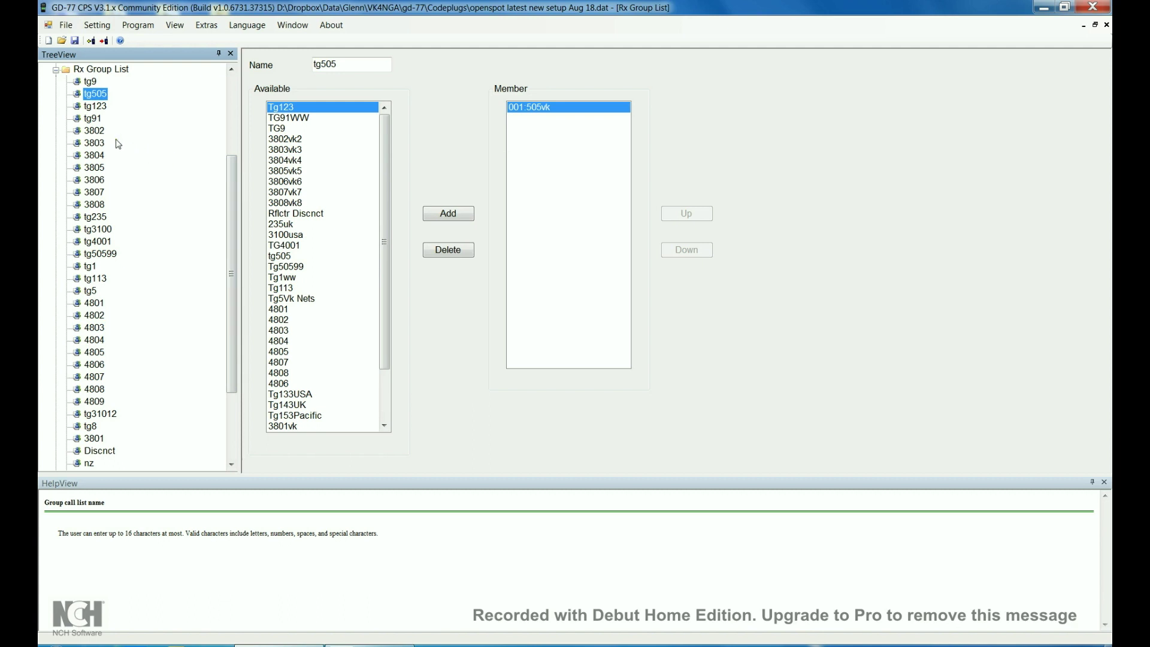
pyautogui.click(100, 454)
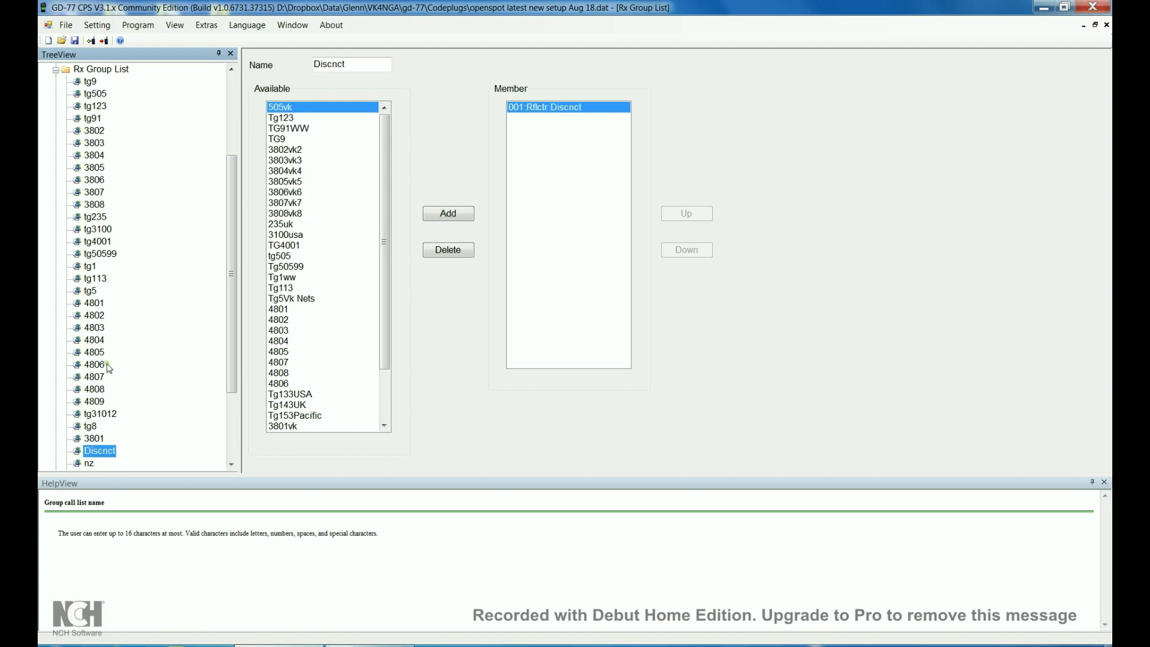
# Collapse the Rx group list, expand the zones and examine the member channels of zone VK4RNX
pyautogui.click(56, 71)
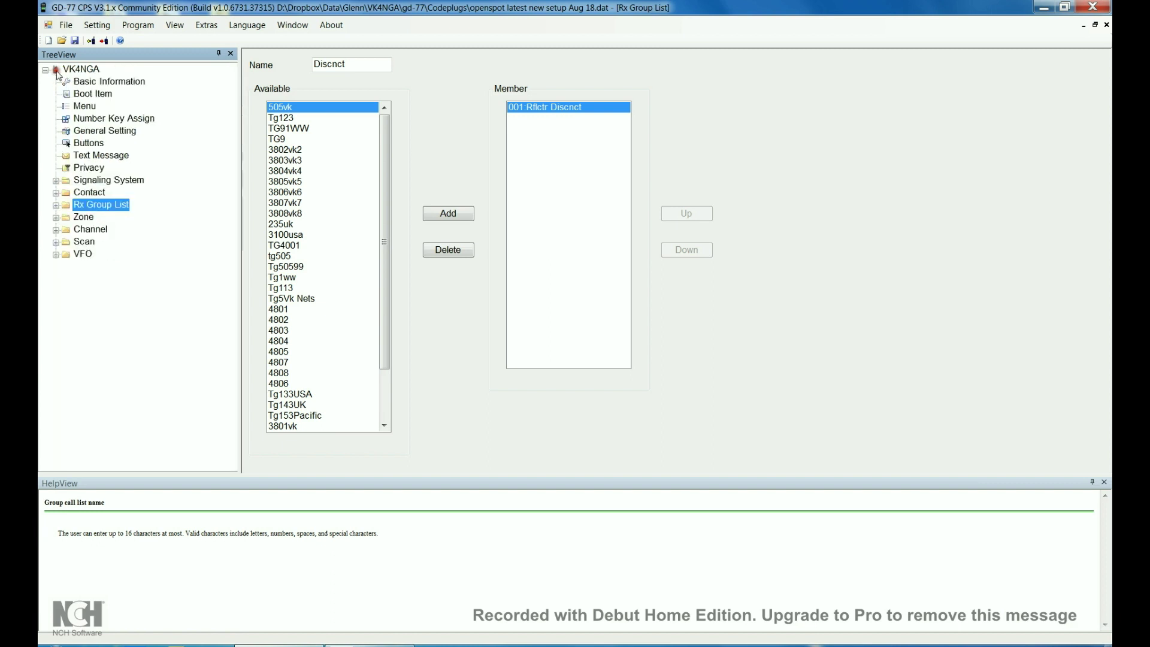
pyautogui.click(56, 218)
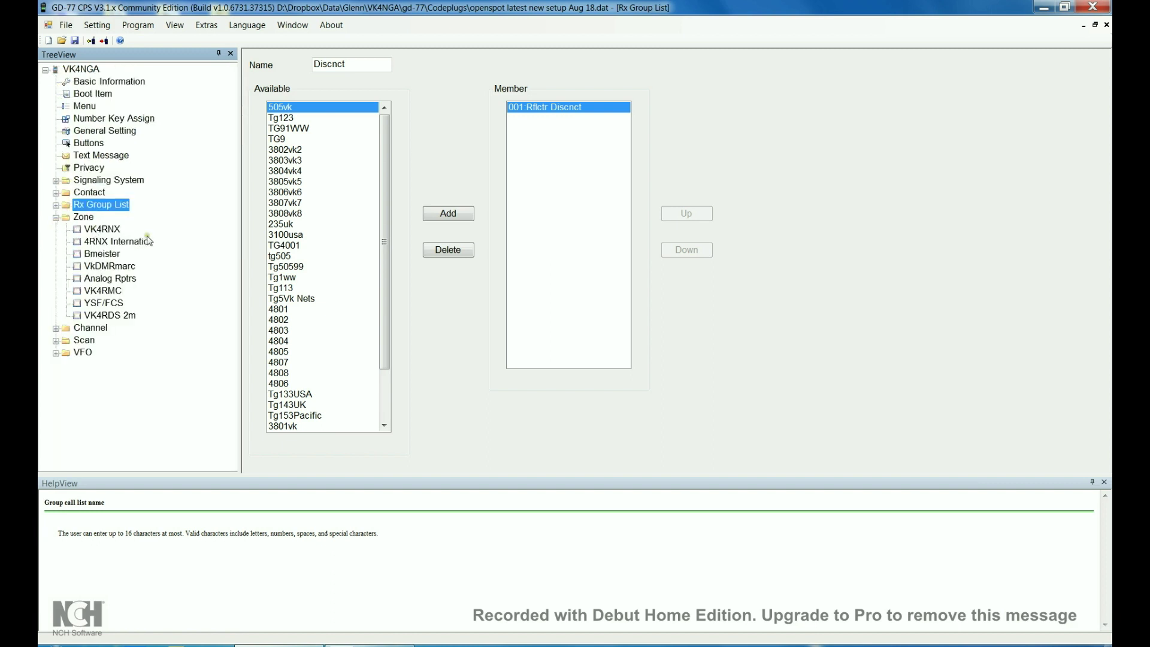
pyautogui.click(103, 232)
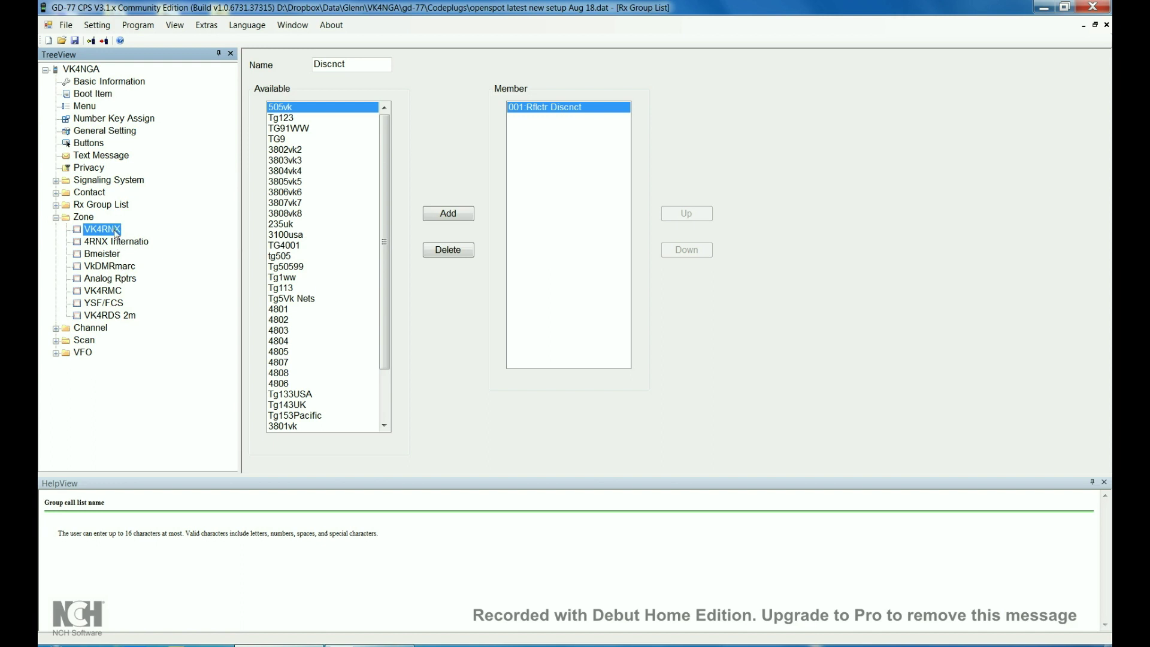
pyautogui.doubleClick(117, 232)
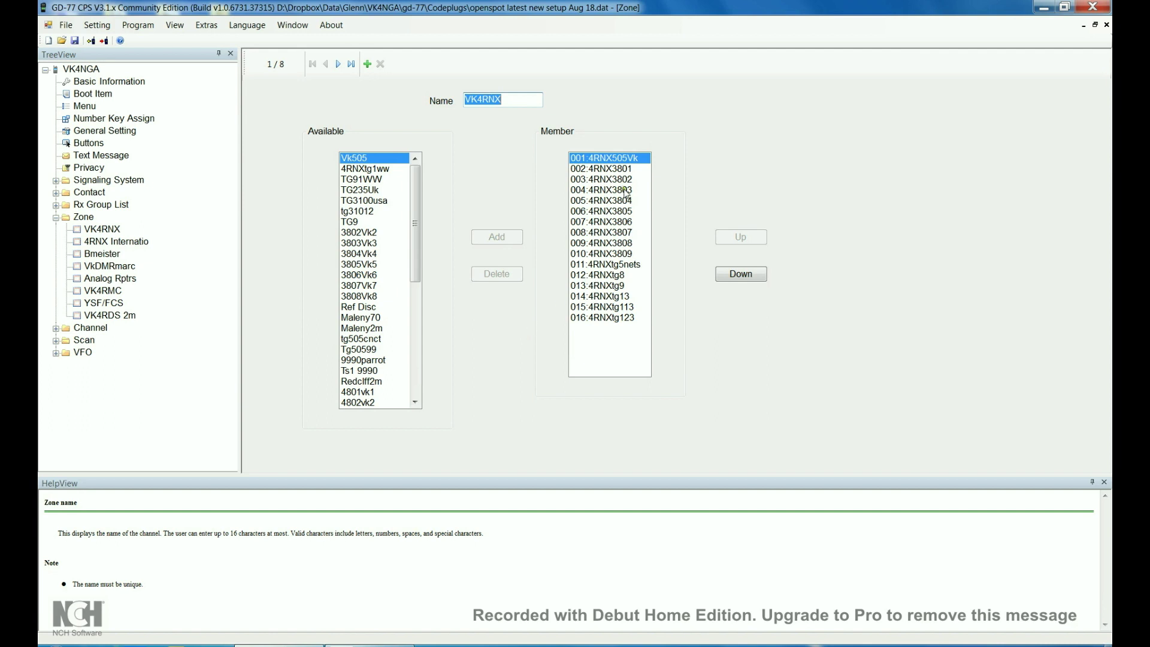
# Examine the member channels of the zones 4RNX Internatio, VK4RNX, Bmeister, VkDMRmarc, Analog Rptrs, VK4RMC, YSF/FCS and VK4RDS 2m
pyautogui.click(101, 243)
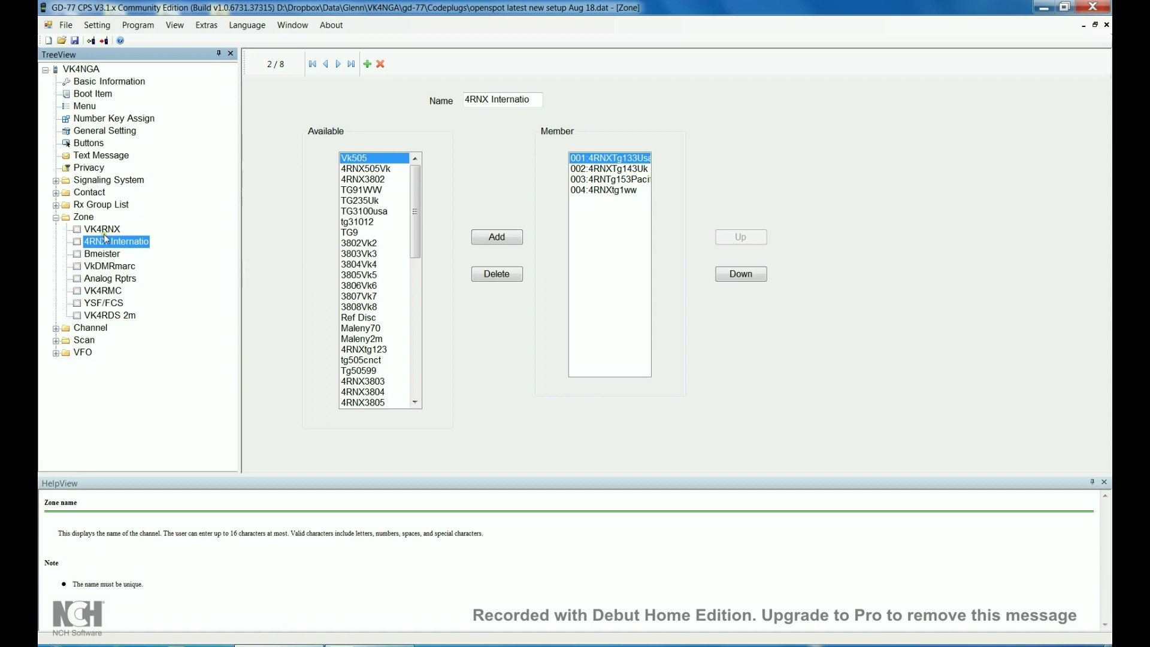
pyautogui.click(103, 230)
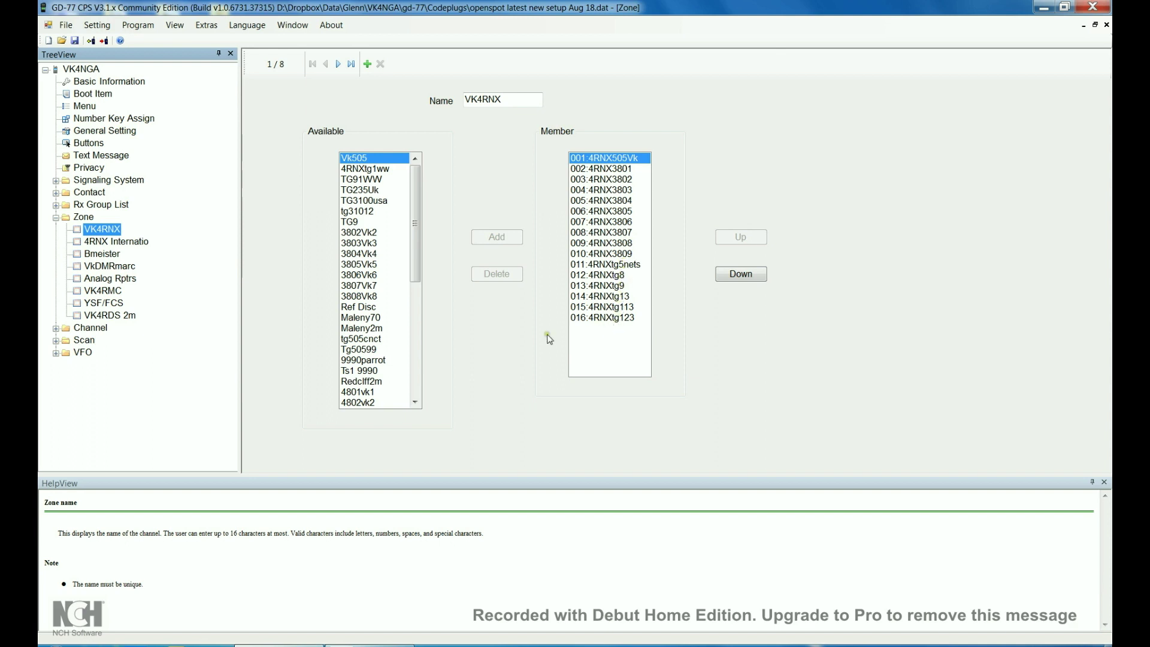
pyautogui.click(103, 257)
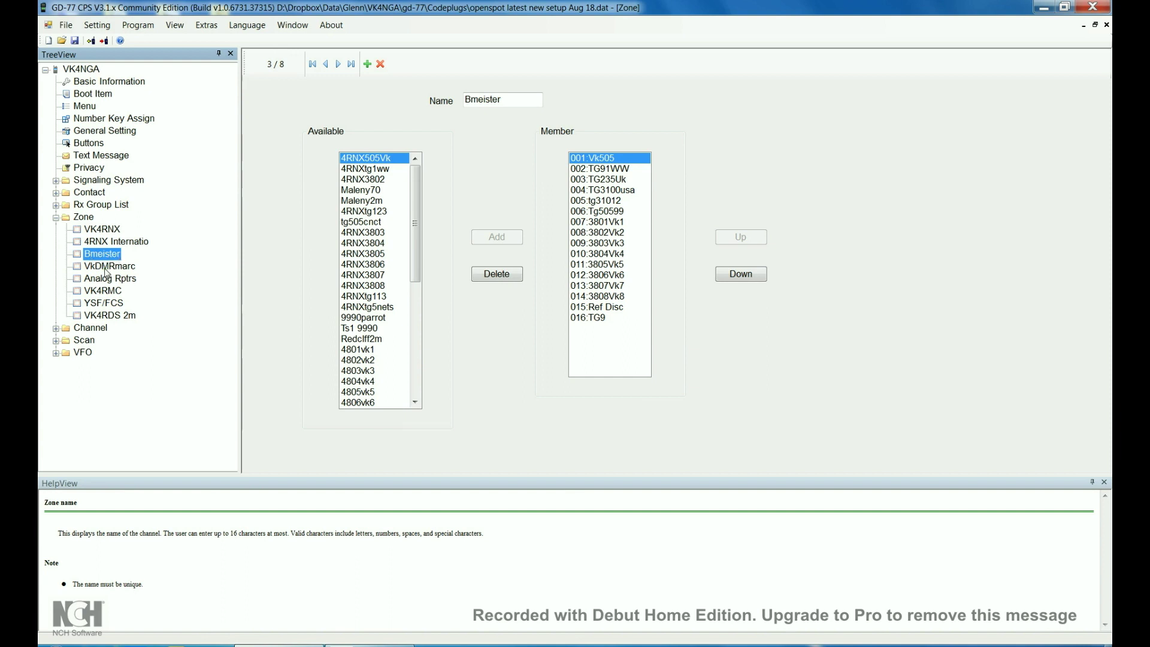
pyautogui.click(106, 269)
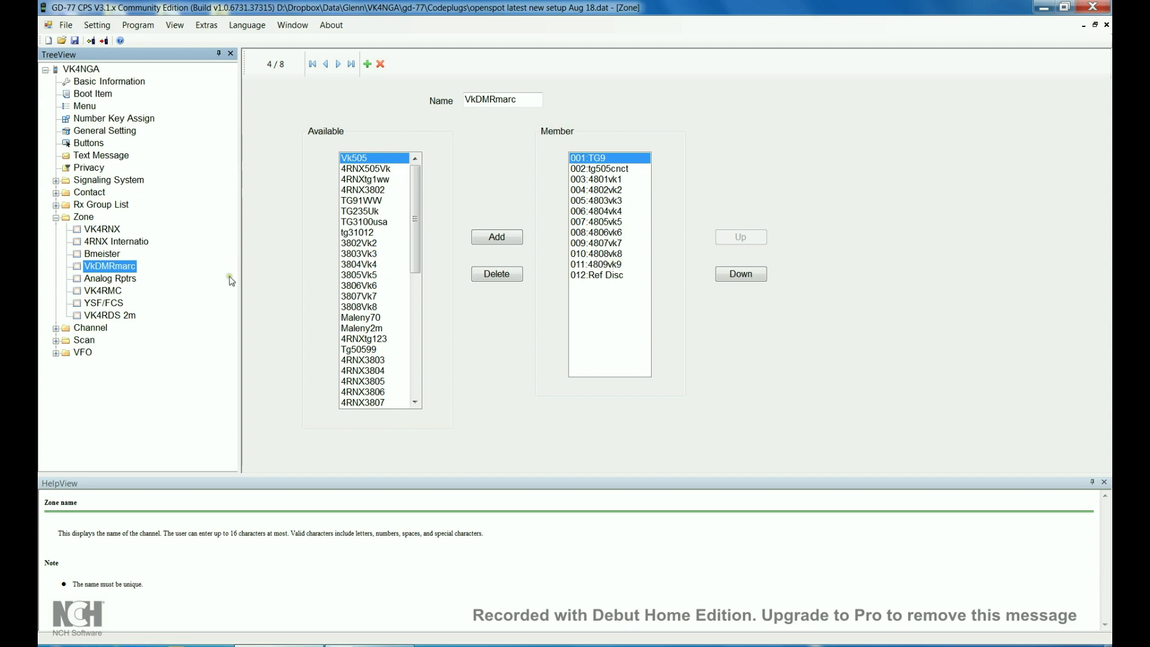
pyautogui.click(106, 279)
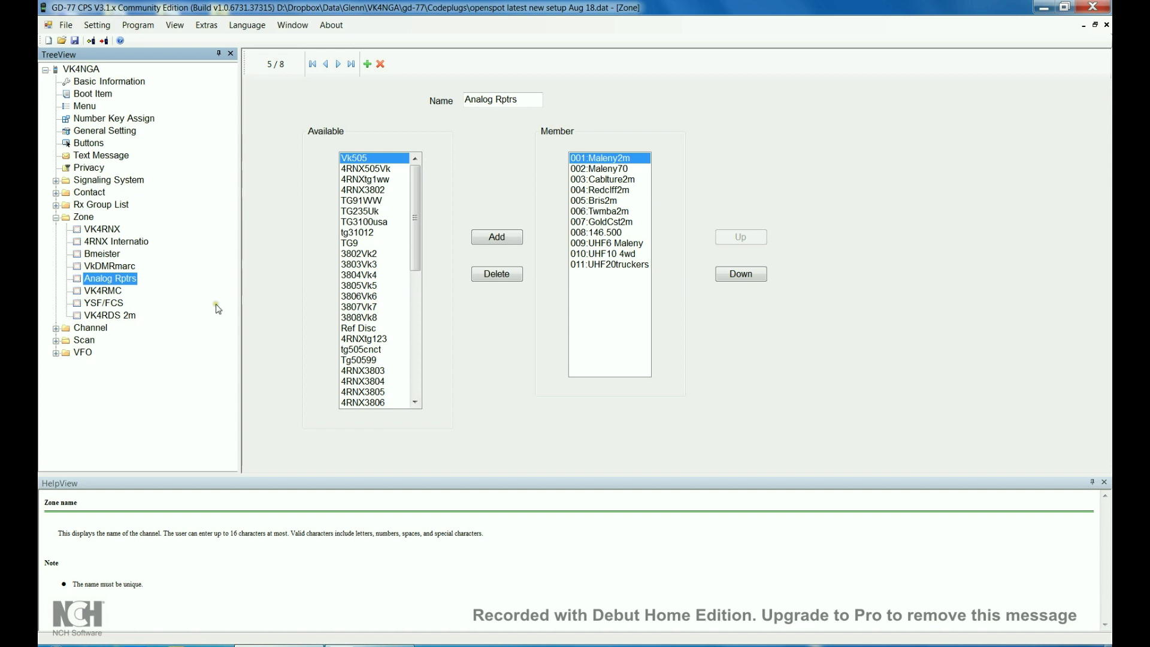
pyautogui.click(103, 291)
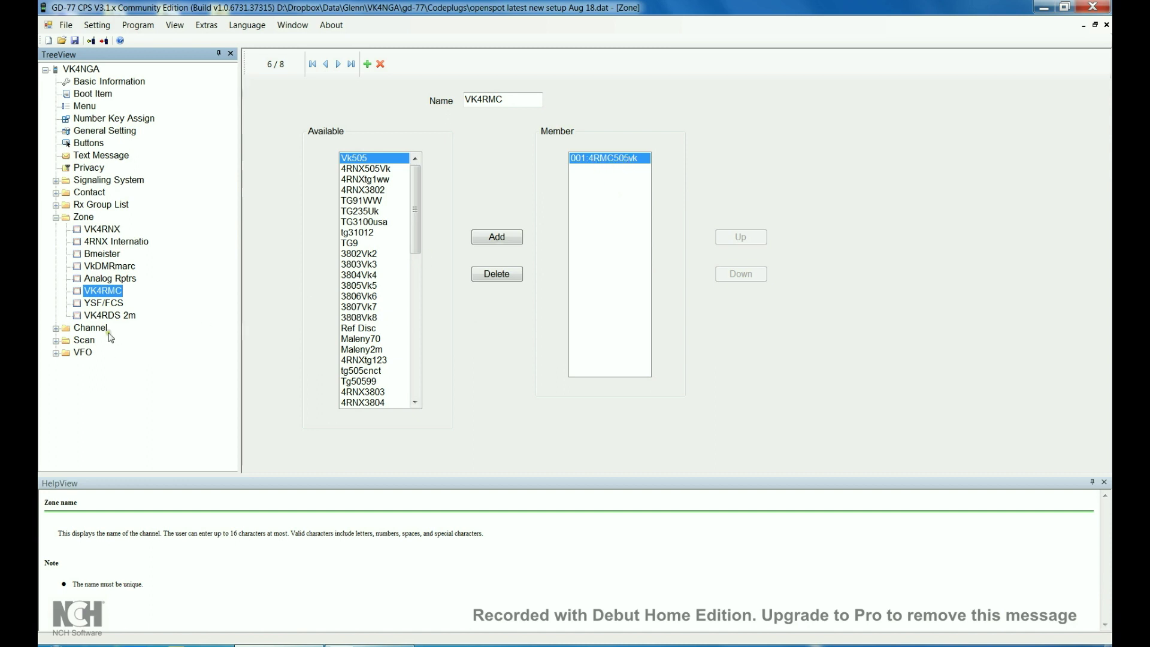
pyautogui.click(104, 304)
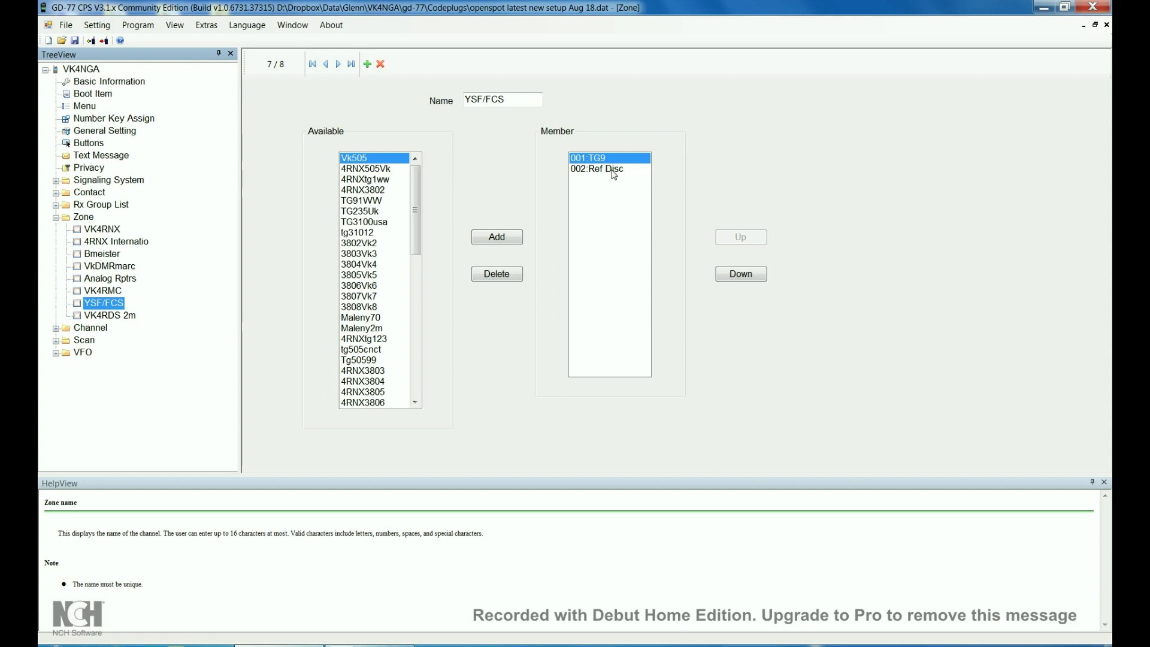
pyautogui.click(103, 316)
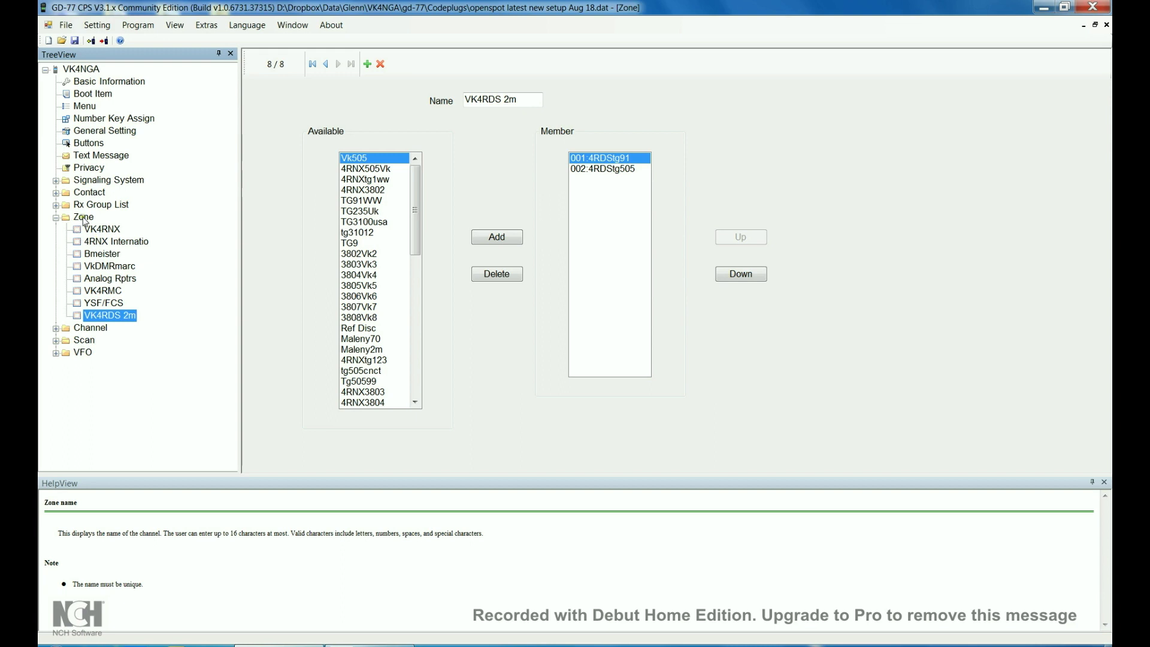
# Add a new zone at the end of the zone list and open its name for editing
pyautogui.click(84, 219)
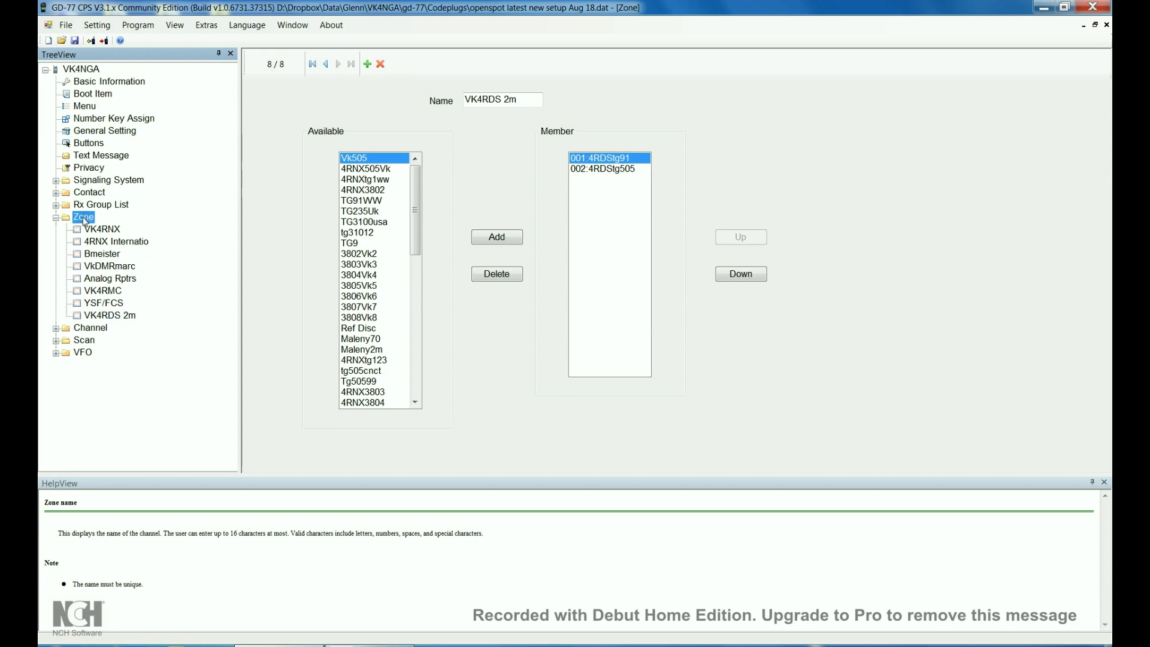
pyautogui.rightClick(84, 219)
pyautogui.click(96, 226)
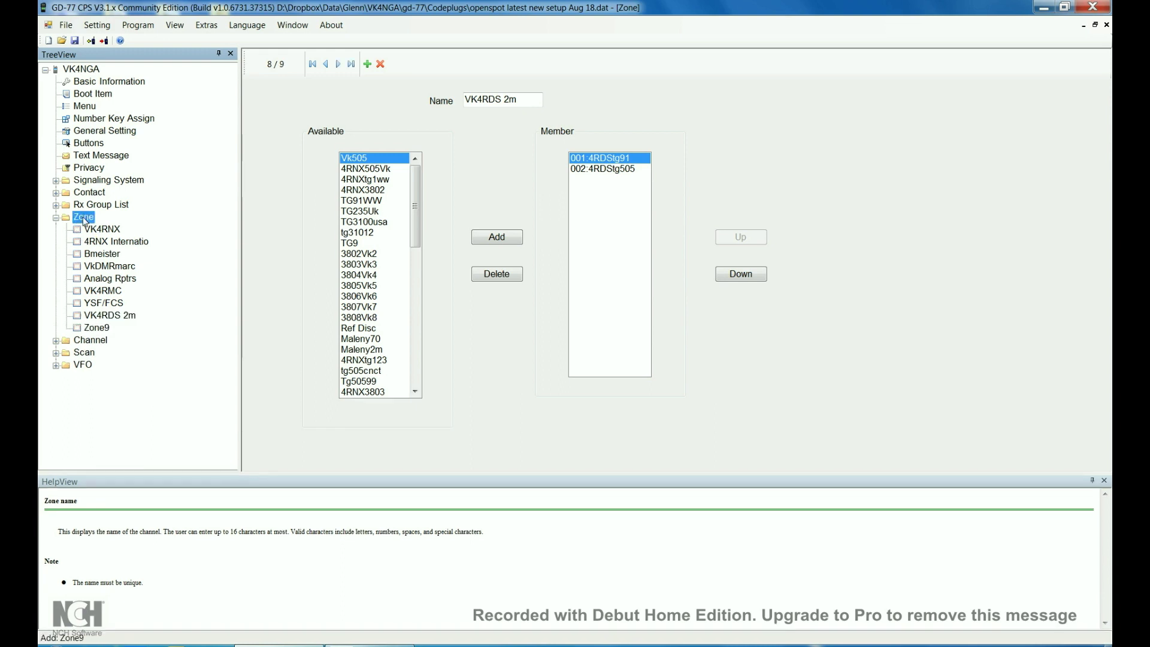
pyautogui.click(89, 331)
pyautogui.doubleClick(89, 331)
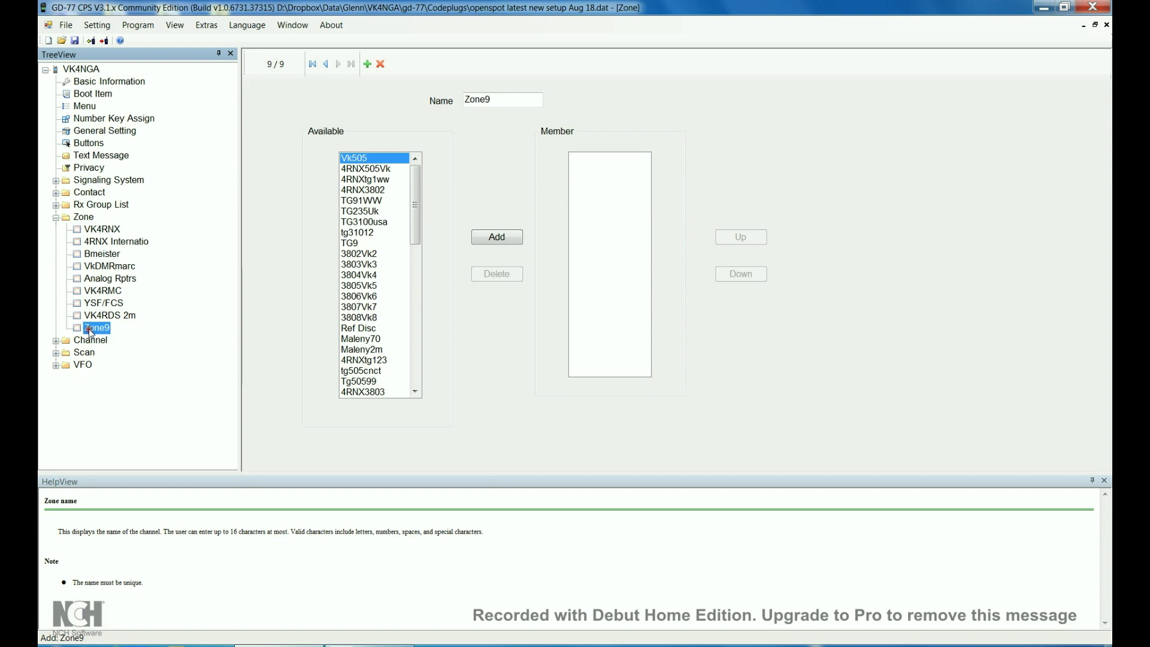
pyautogui.doubleClick(490, 99)
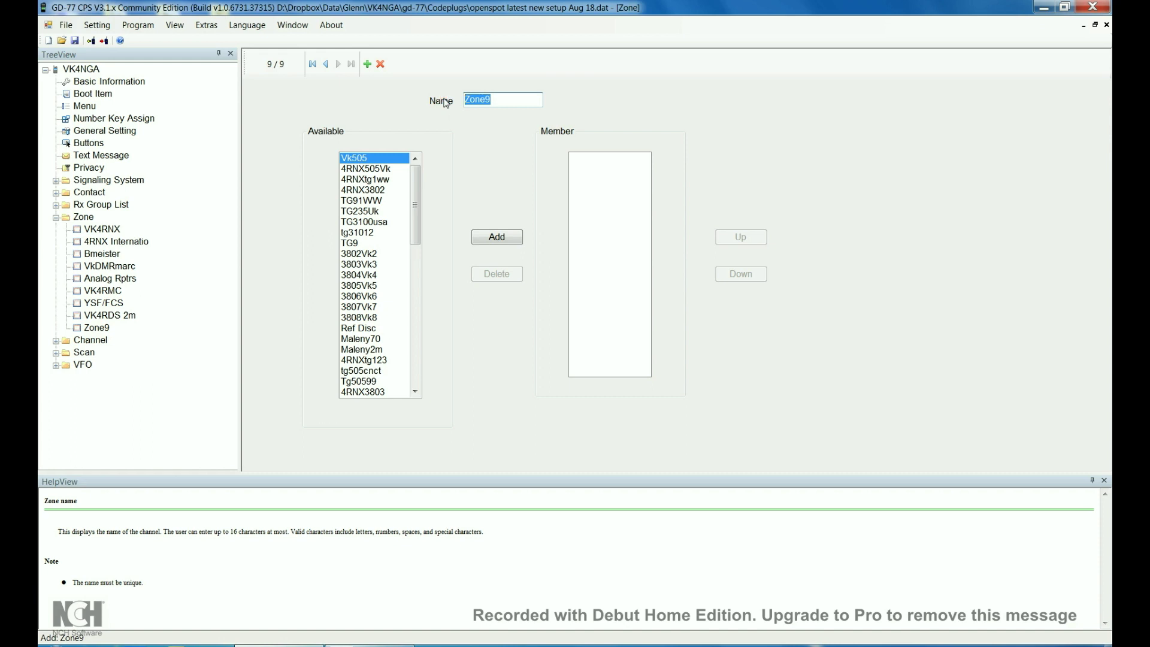
# Collapse the zones, expand the channel list and close the zone window
pyautogui.click(56, 216)
pyautogui.click(55, 230)
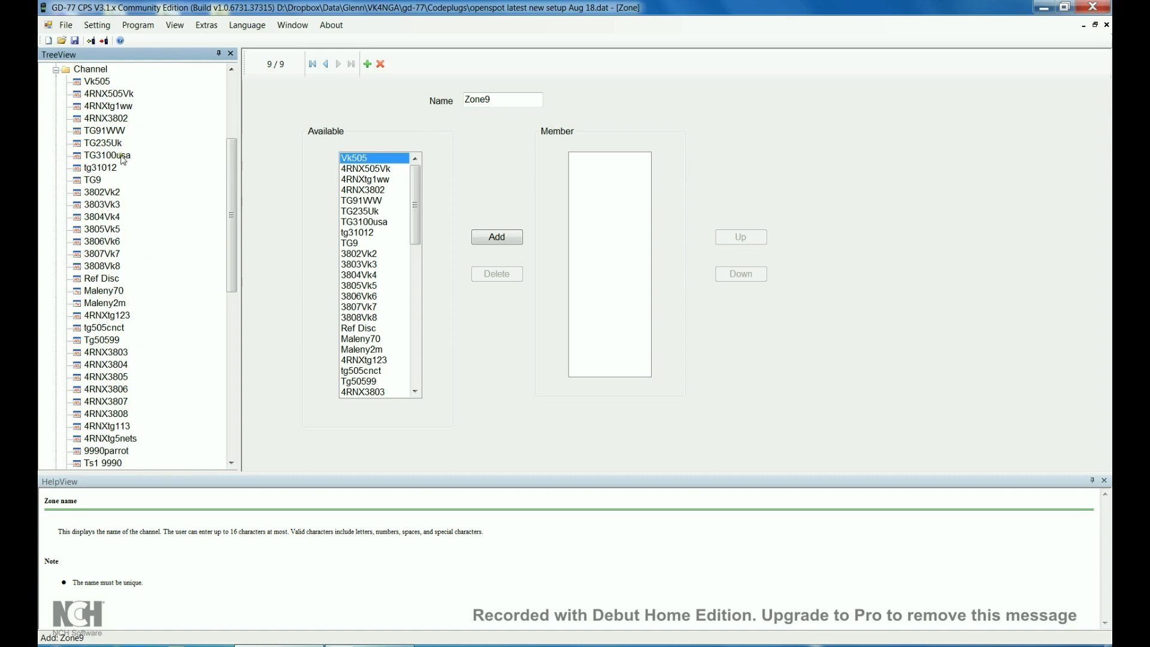
pyautogui.click(1107, 25)
pyautogui.click(1106, 24)
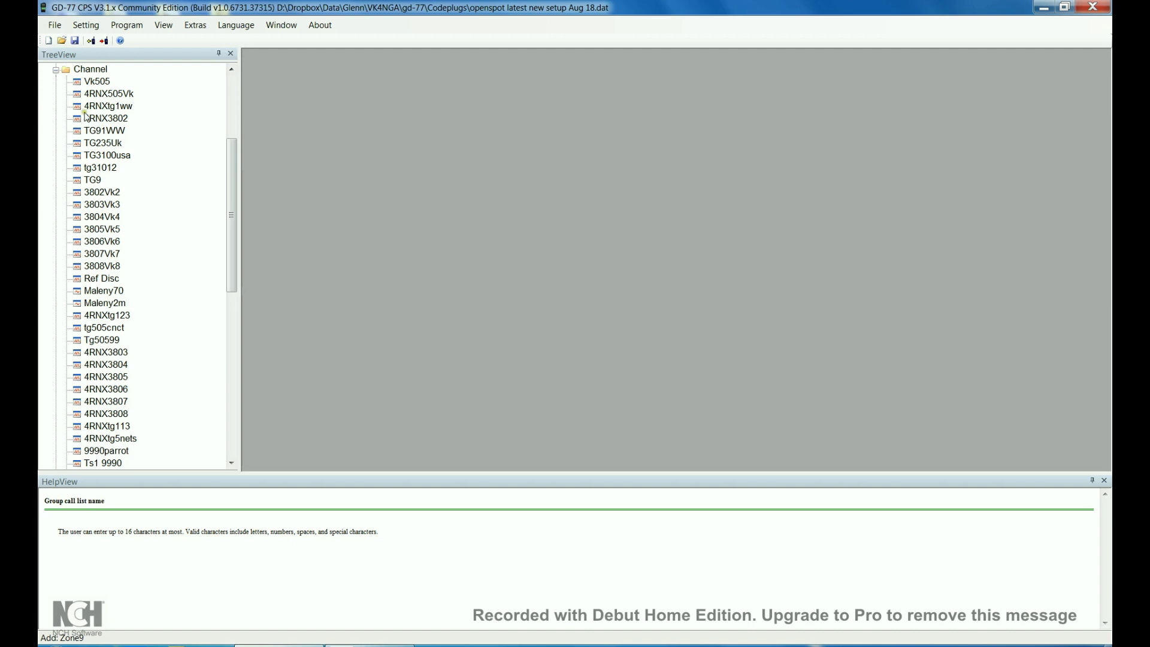
# Examine the frequency, power, Rx group, contact and slot settings of channels Vk505 and 4RNX505Vk in a maximized view
pyautogui.doubleClick(94, 83)
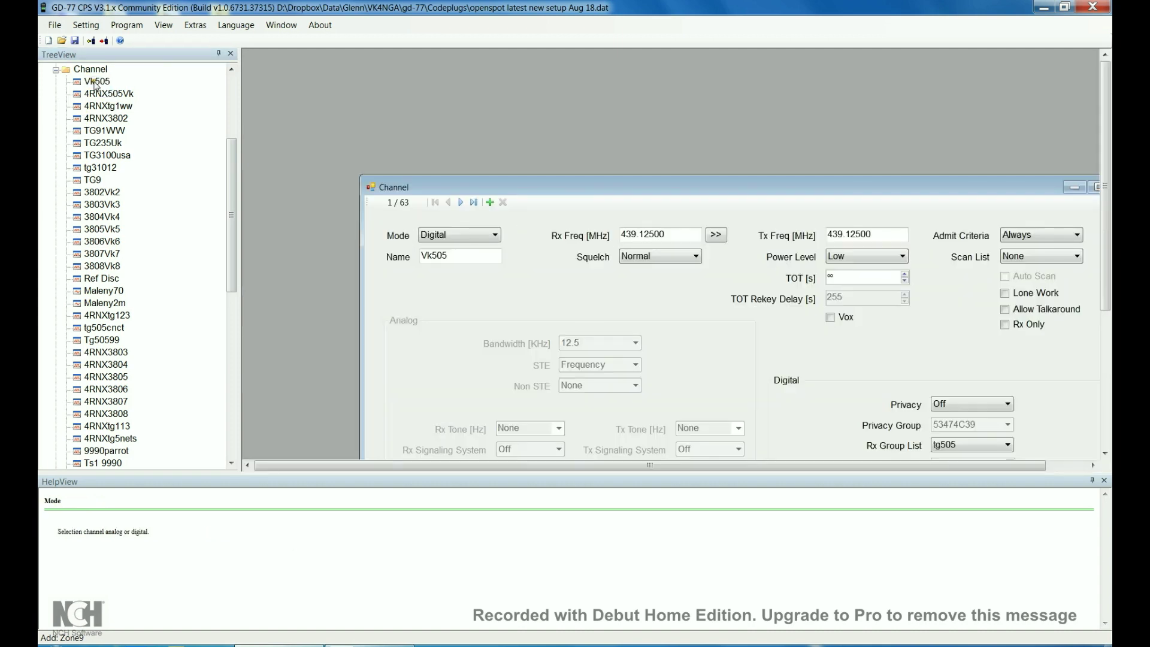
pyautogui.doubleClick(508, 184)
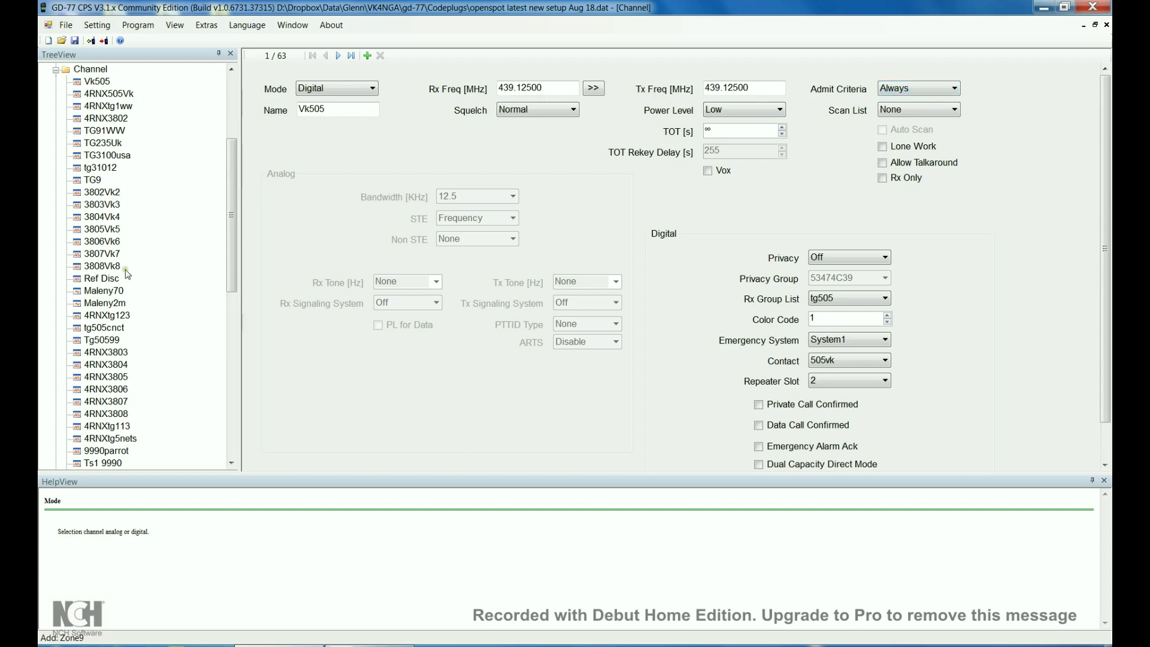
pyautogui.click(97, 96)
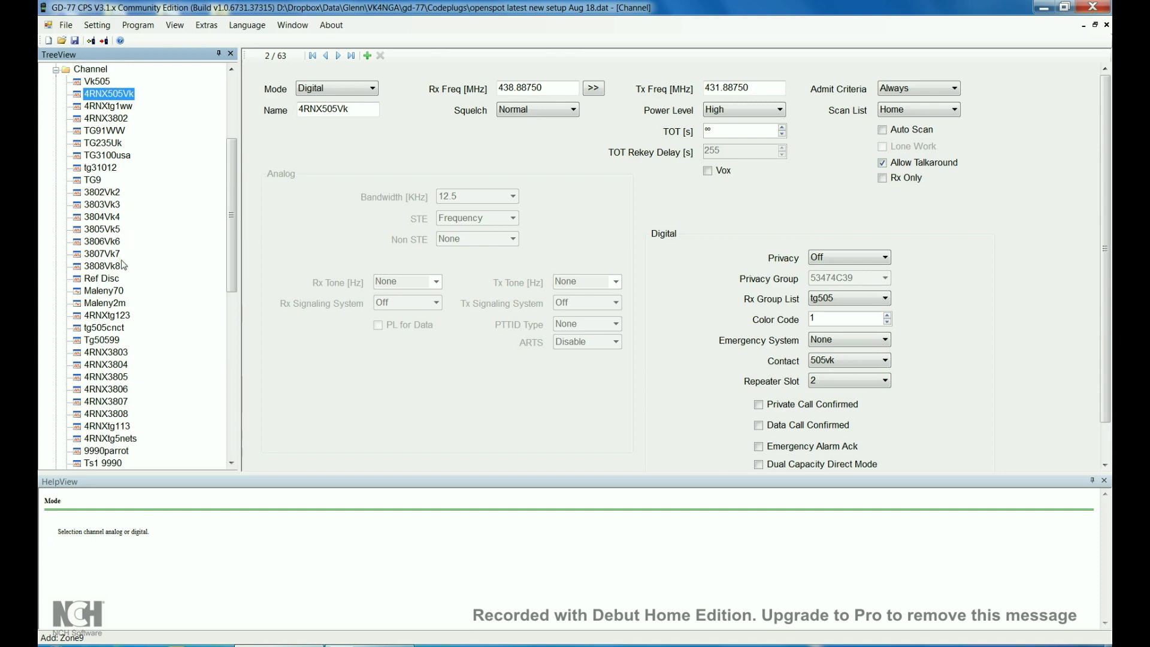
# Look through the whole channel list down to its last entry and return to its beginning
pyautogui.scroll(-4, 123, 266)
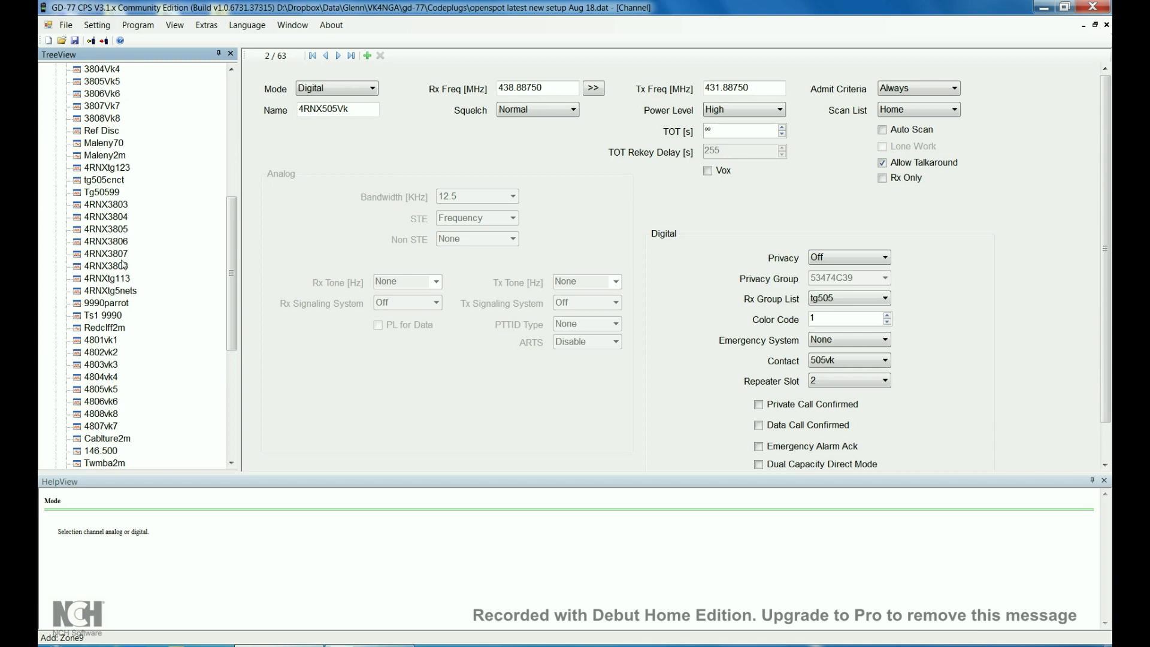
pyautogui.scroll(-4, 123, 265)
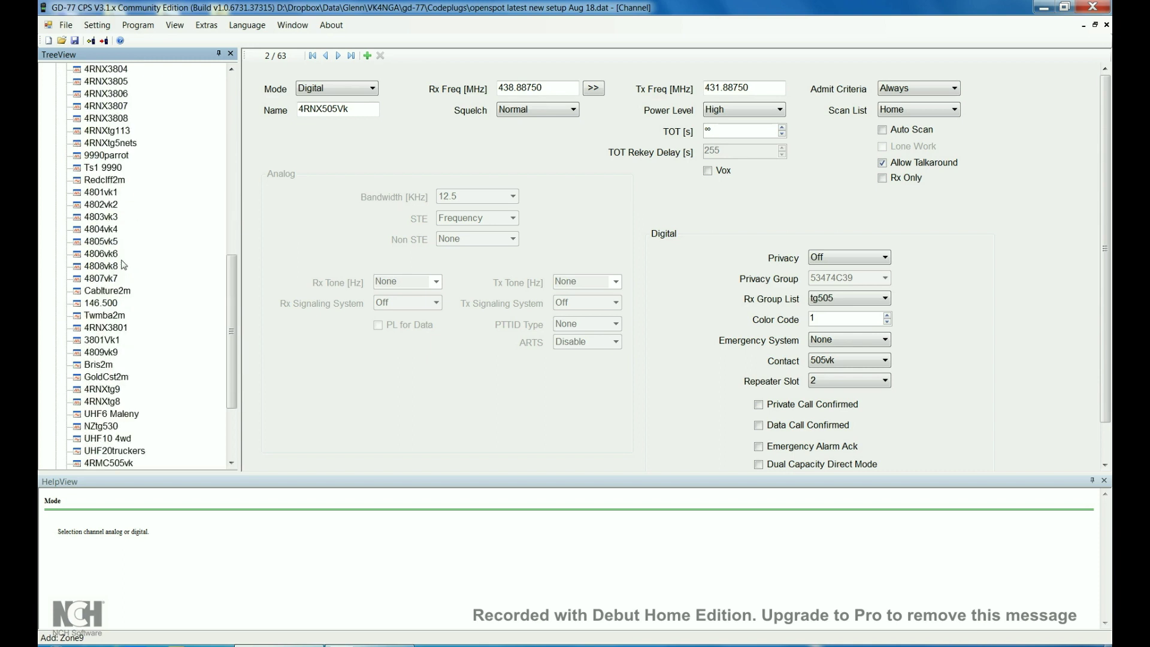
pyautogui.scroll(-3, 122, 265)
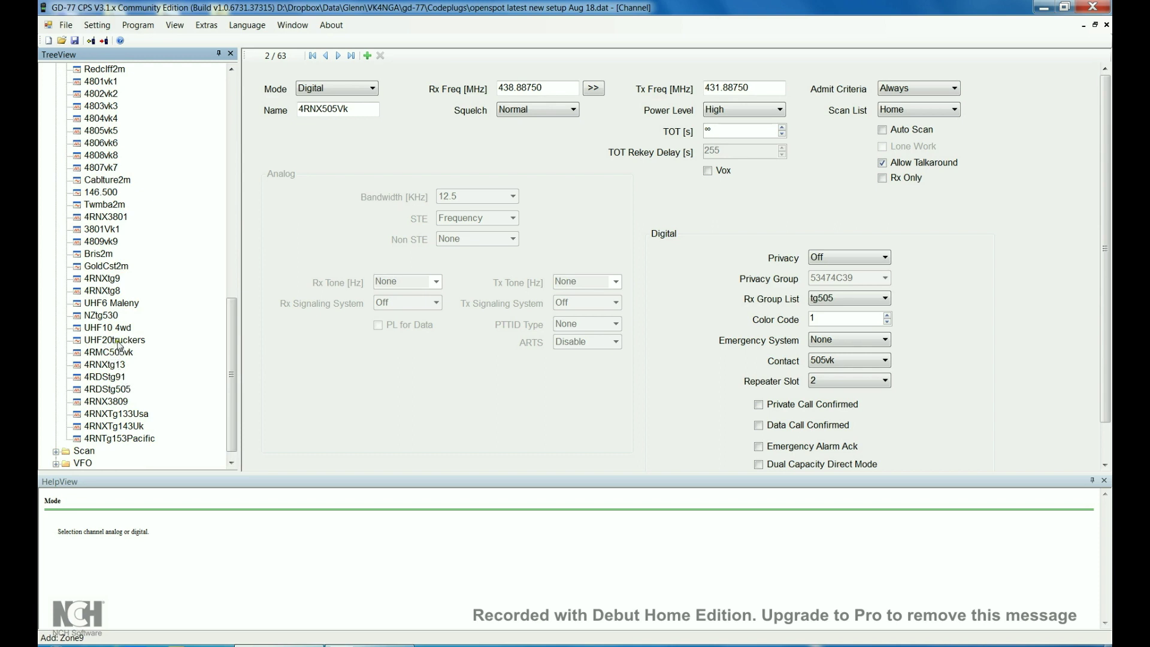
pyautogui.scroll(1, 120, 346)
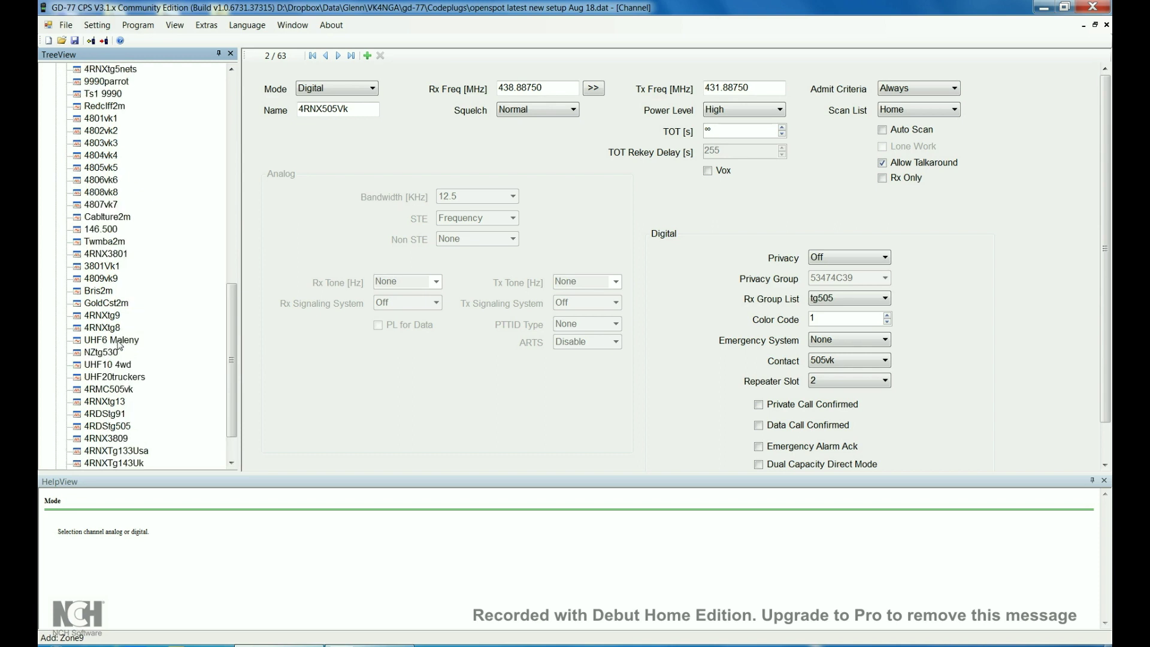
pyautogui.scroll(1, 119, 346)
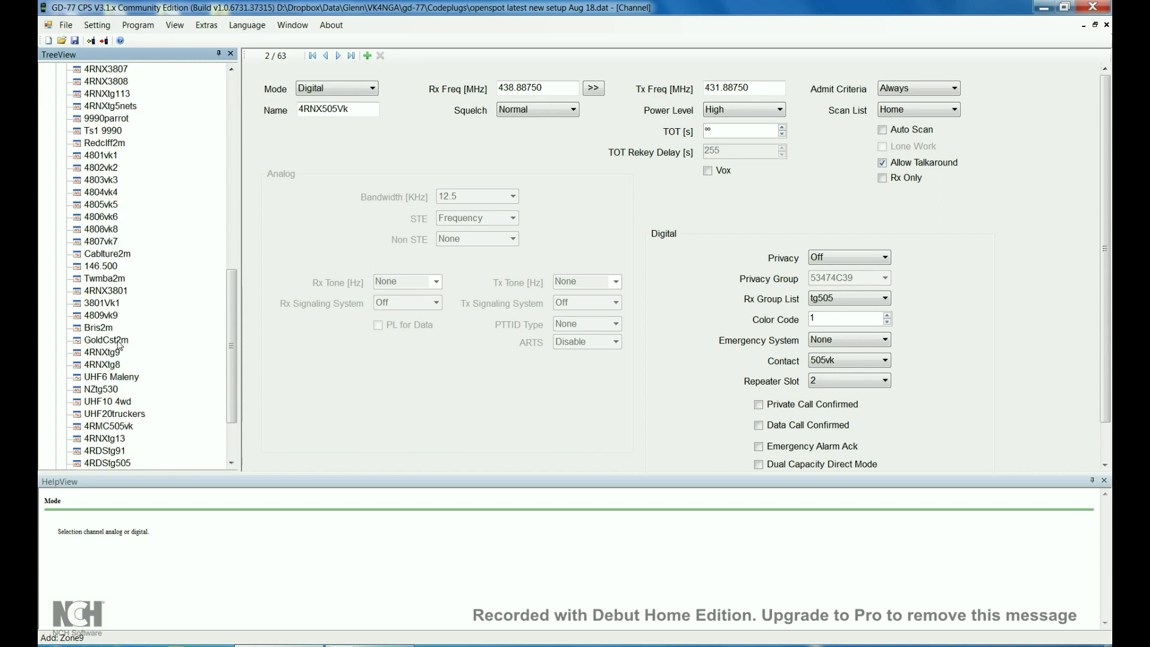
pyautogui.scroll(1, 120, 346)
pyautogui.scroll(4, 119, 345)
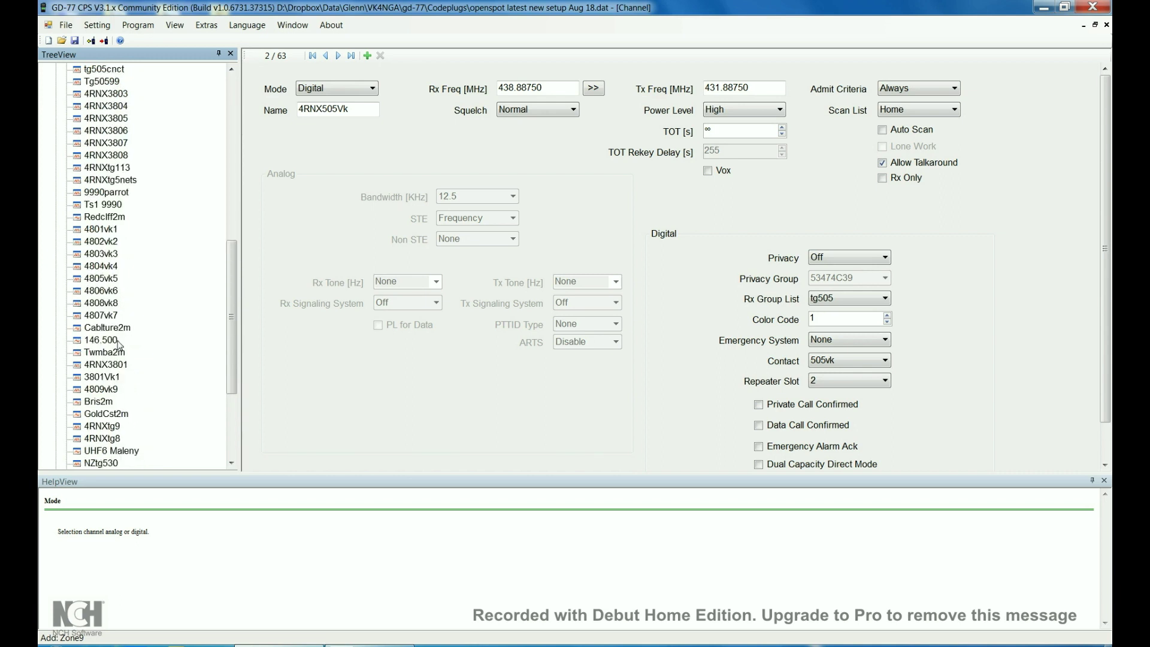
pyautogui.scroll(4, 119, 346)
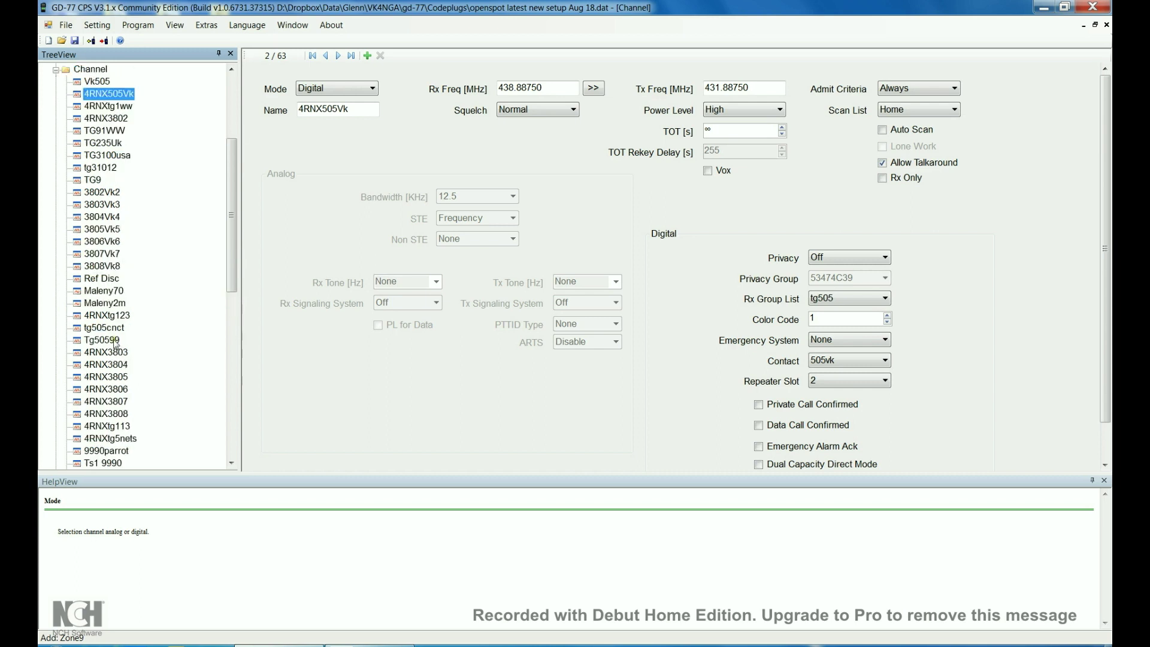
pyautogui.scroll(1, 114, 115)
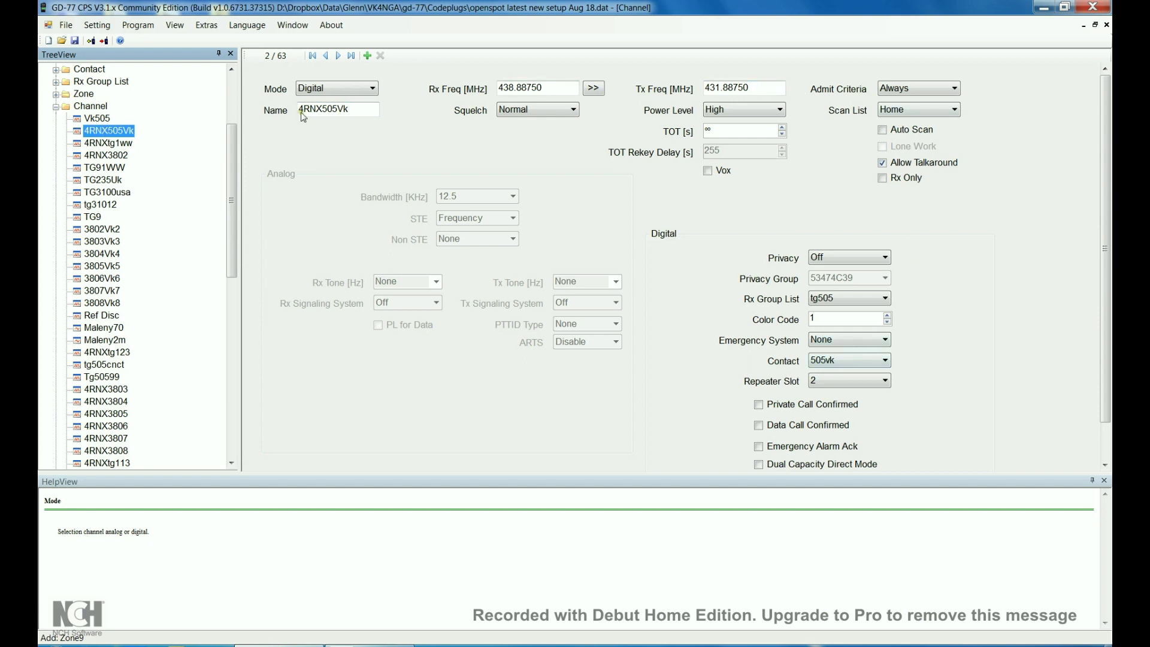
# Copy channel 4RNX505Vk and add a new channel at the end of the channel list
pyautogui.rightClick(116, 131)
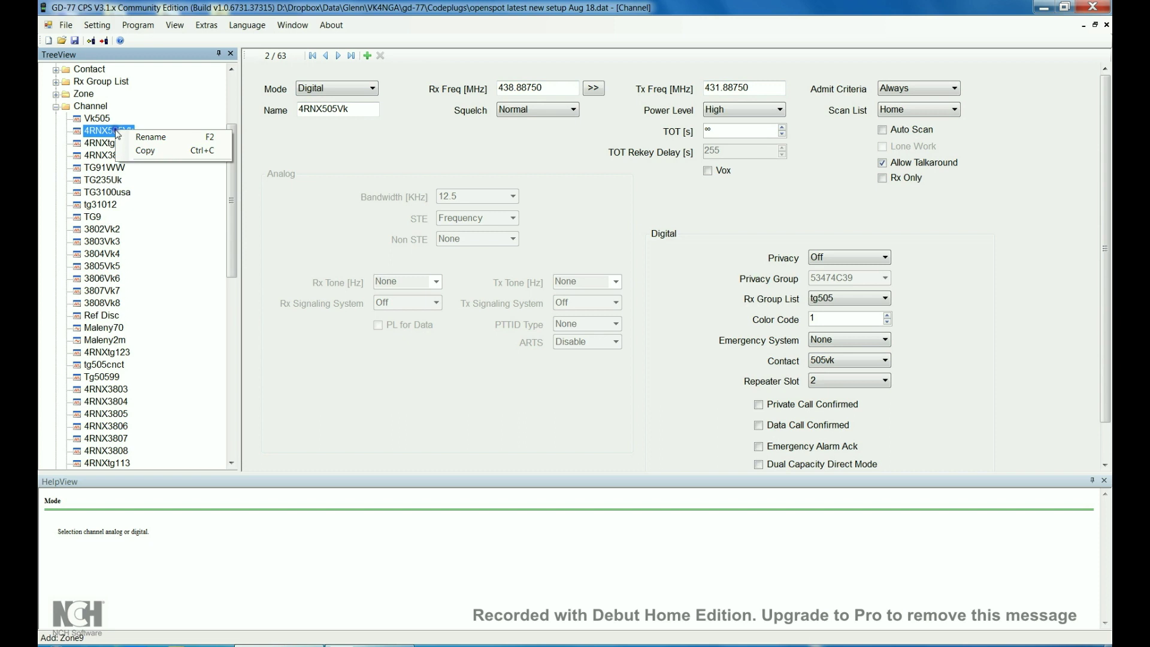
pyautogui.click(146, 151)
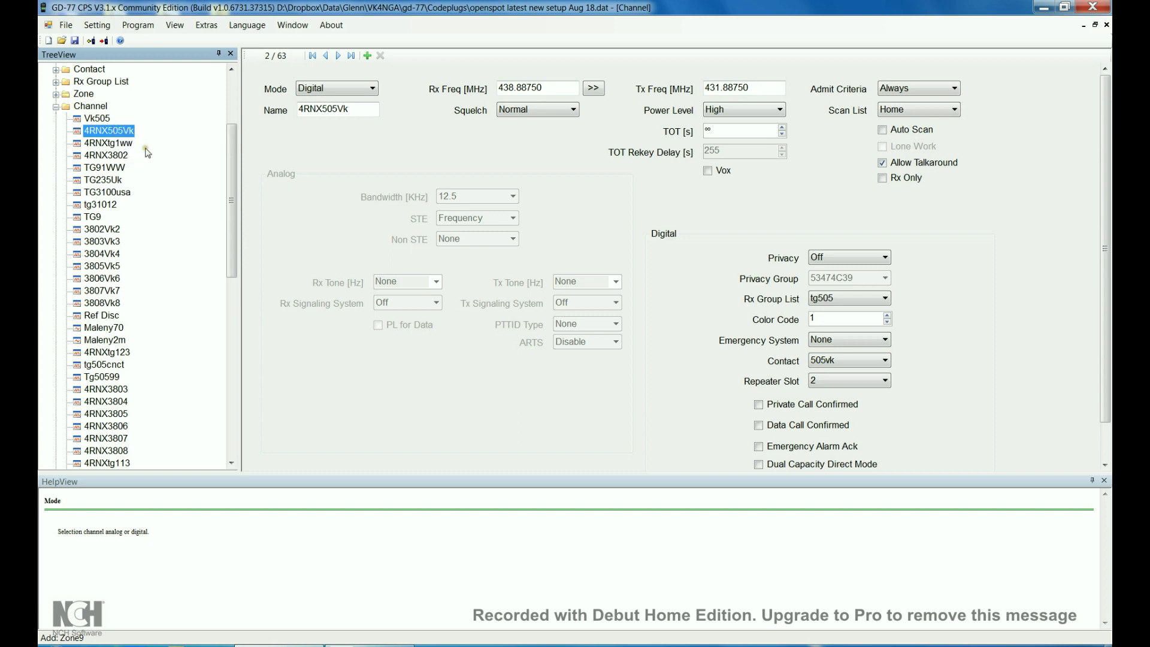
pyautogui.click(88, 106)
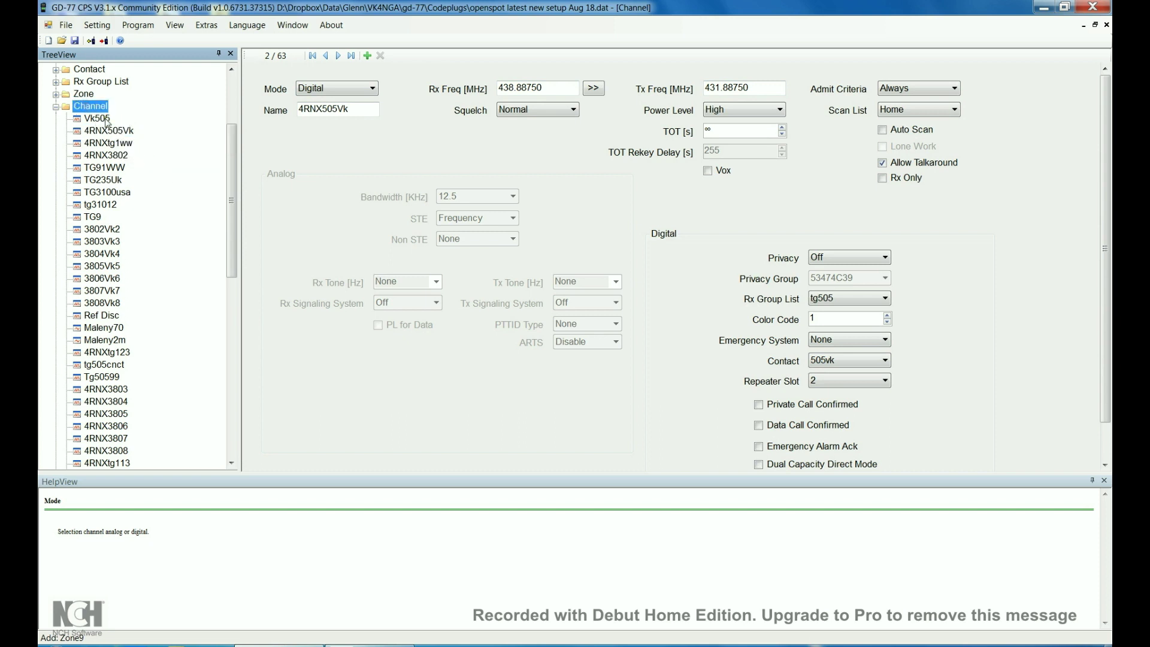
pyautogui.hotkey('ctrl', 'v')
pyautogui.moveTo(232, 143); pyautogui.dragTo(108, 431)
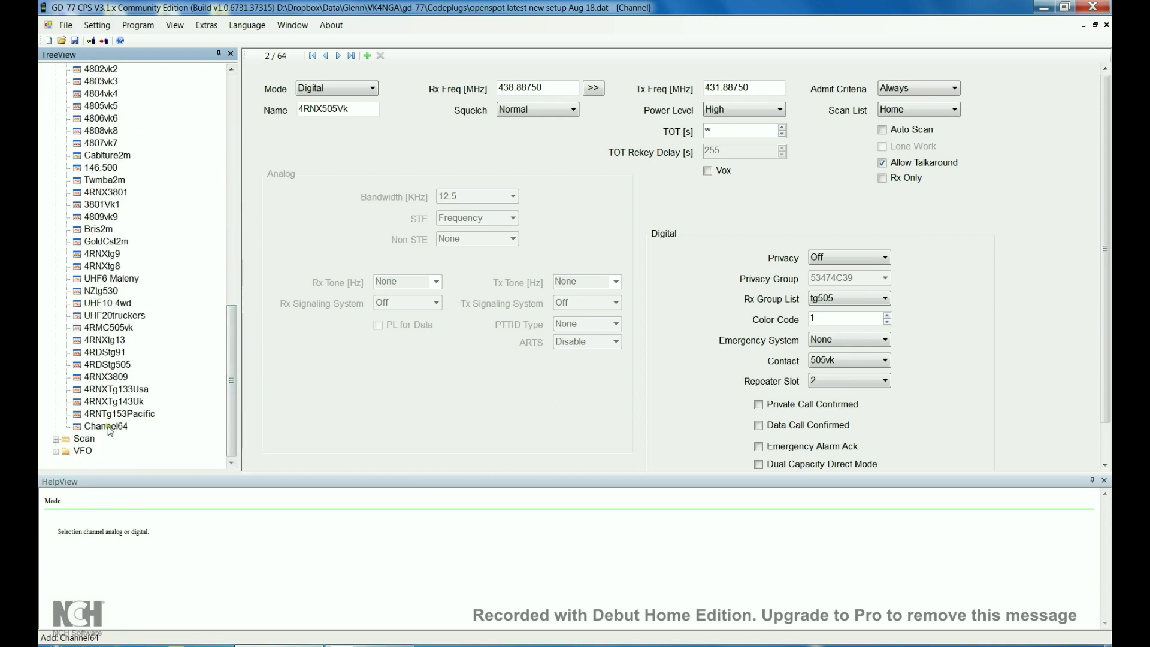
# Paste the copied 4RNX505Vk settings onto the new last channel and open that channel for review
pyautogui.click(104, 428)
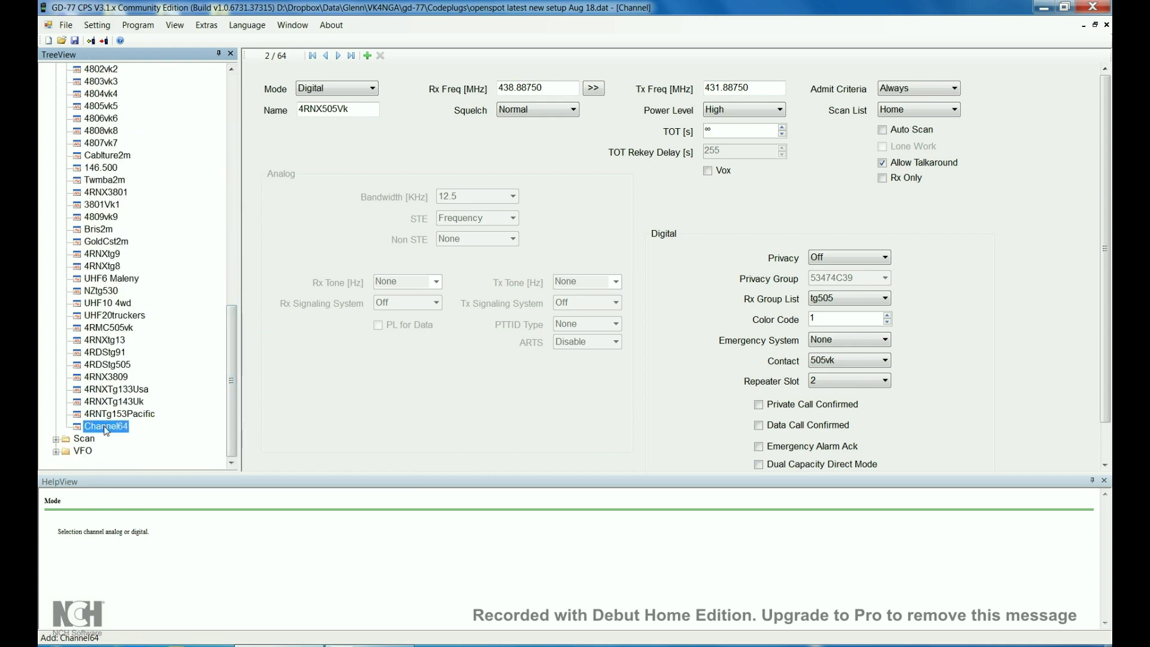
pyautogui.rightClick(106, 429)
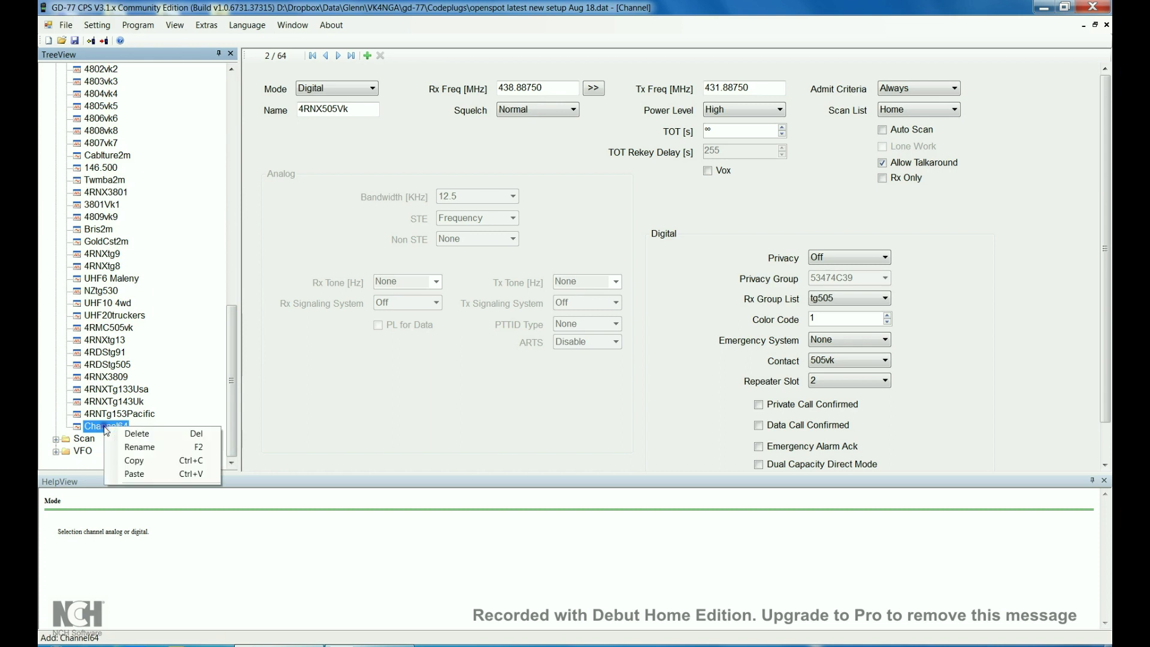
pyautogui.click(131, 474)
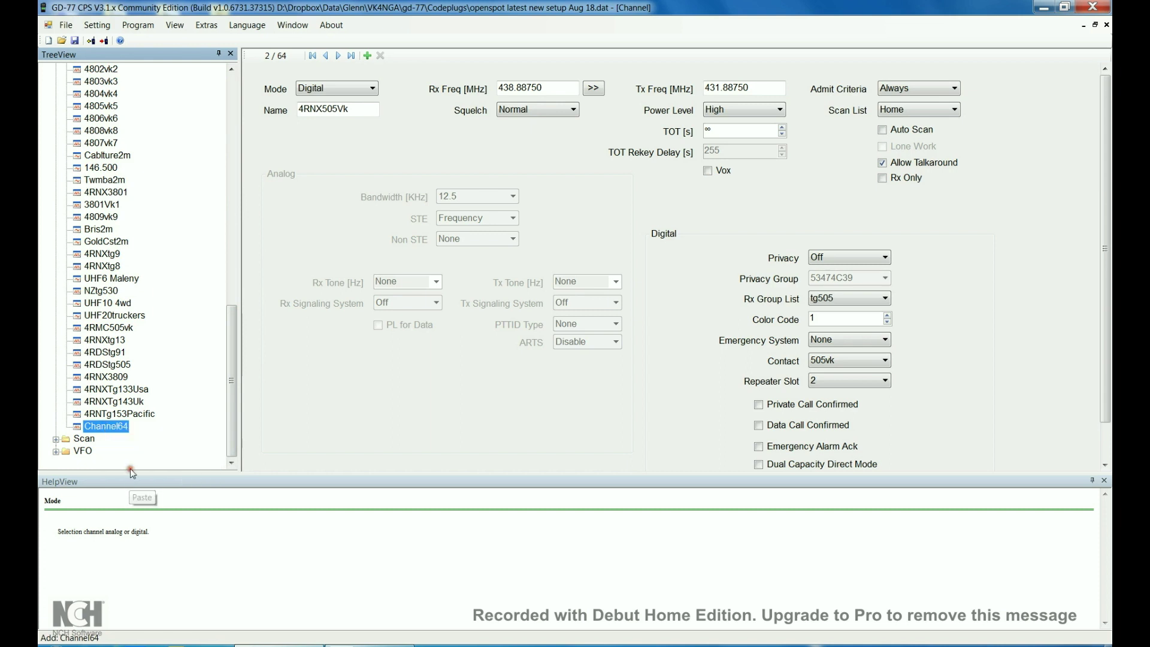
pyautogui.doubleClick(108, 427)
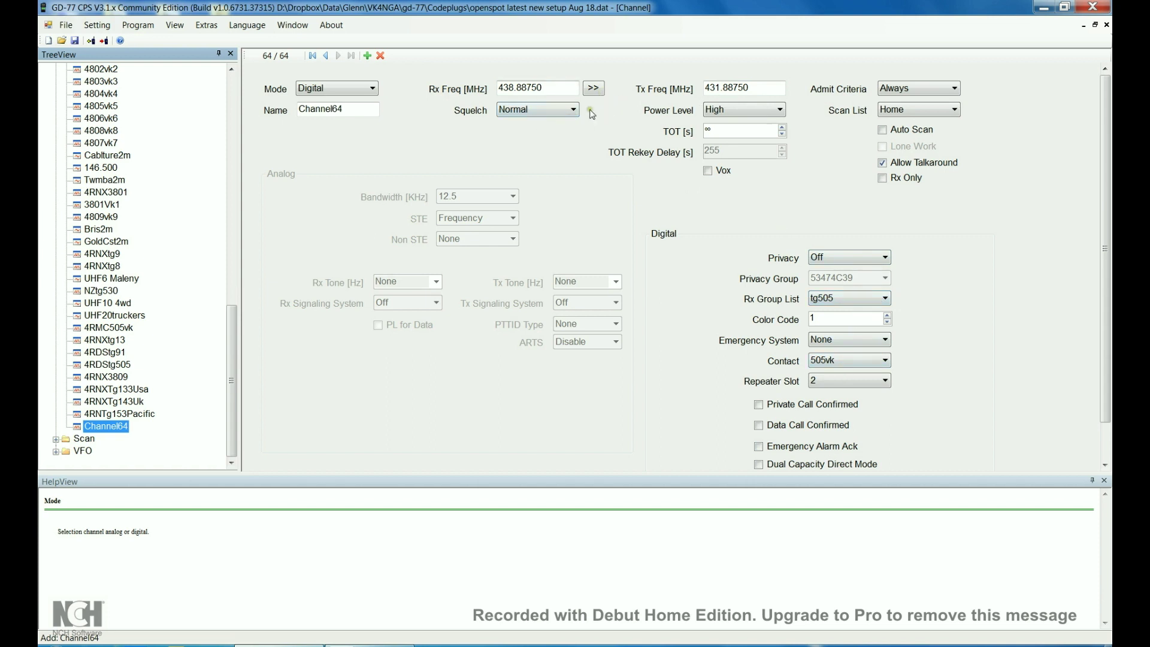
# Select the new channel's name for editing and collapse the channel list
pyautogui.doubleClick(346, 110)
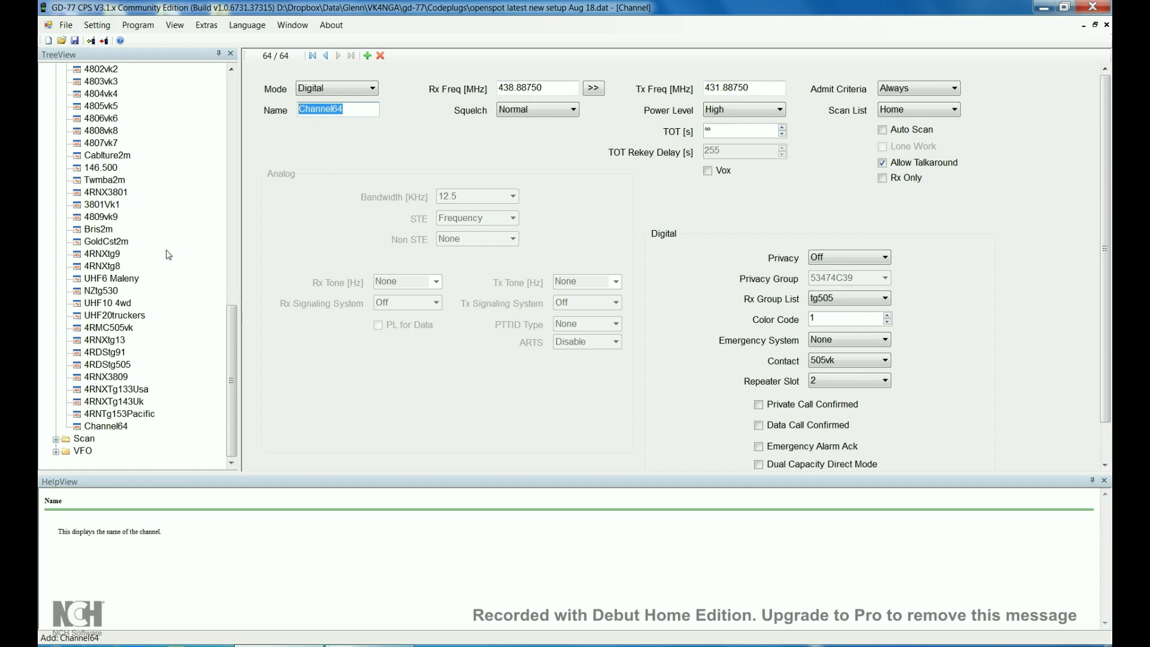
pyautogui.moveTo(232, 321); pyautogui.dragTo(235, 141)
pyautogui.click(55, 107)
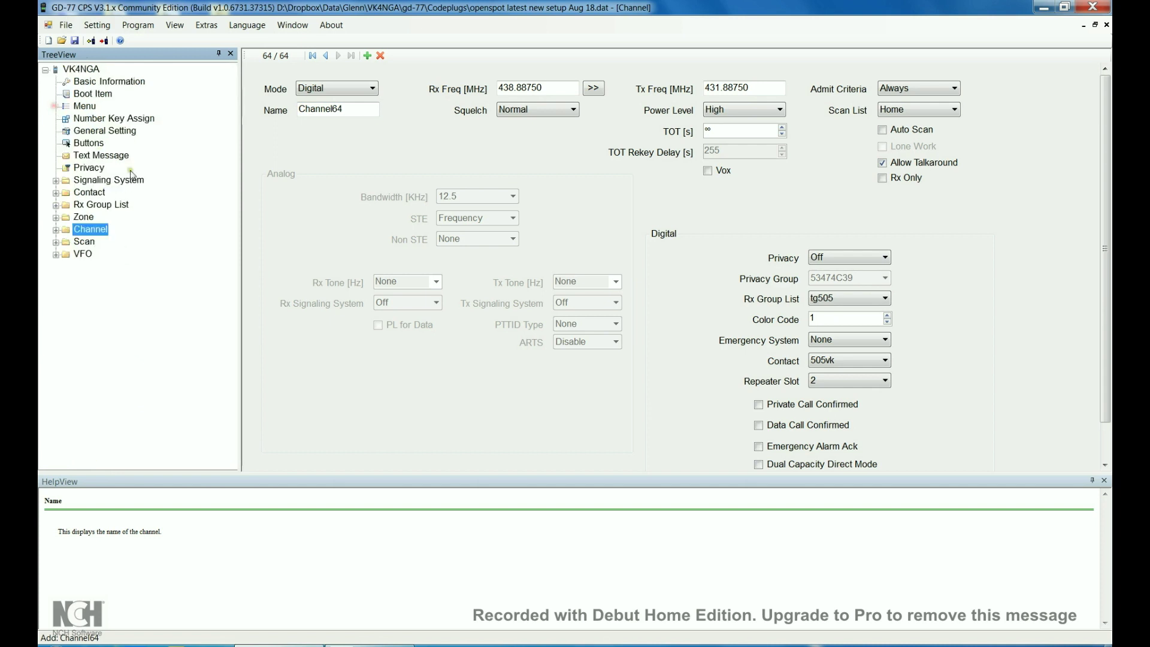
# Open the Home scan list, review its member channels and scan parameters, and collapse the scan lists
pyautogui.click(55, 242)
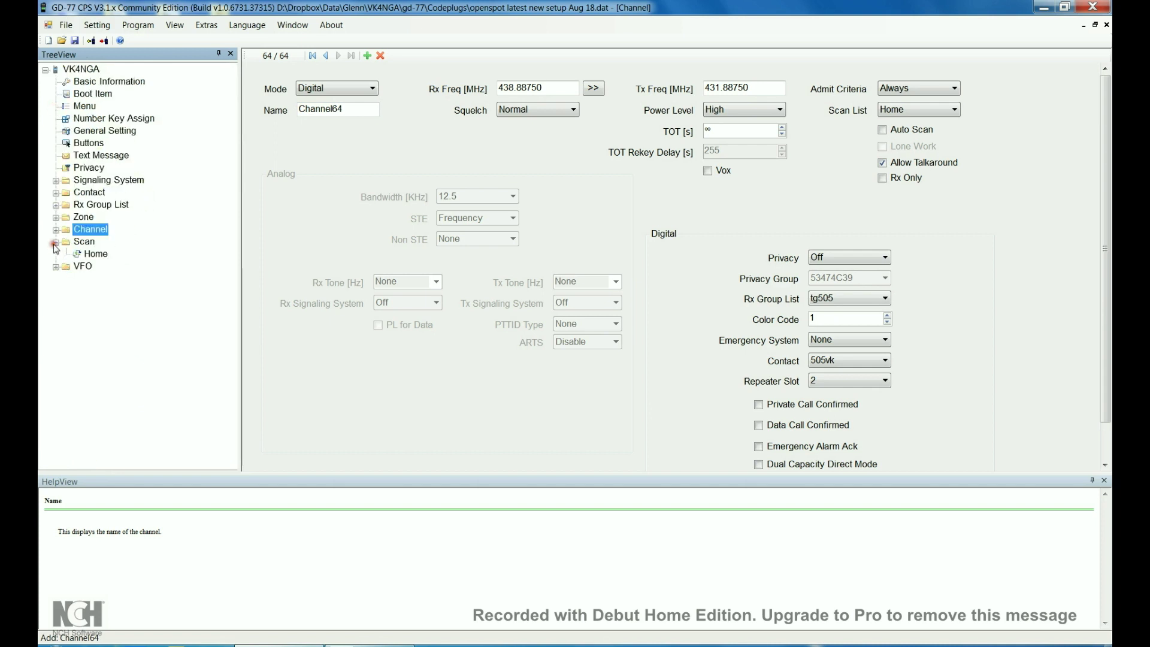
pyautogui.click(94, 256)
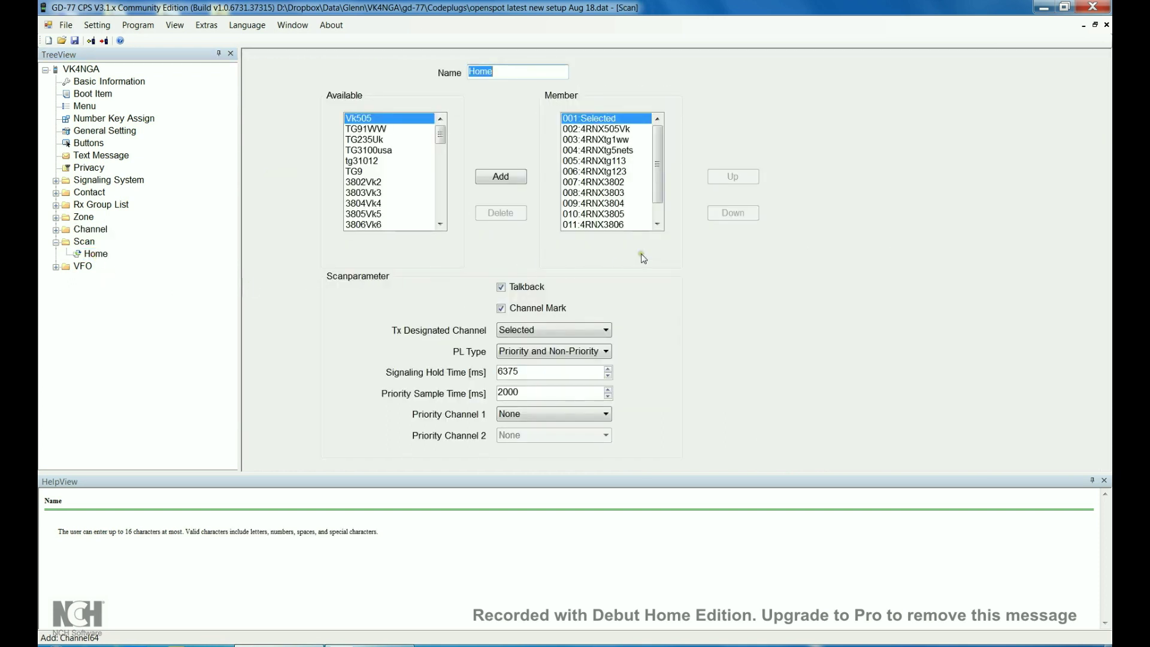
pyautogui.moveTo(663, 187)
pyautogui.mouseDown()
pyautogui.moveTo(675, 226)
pyautogui.moveTo(659, 173)
pyautogui.mouseUp()
pyautogui.click(55, 242)
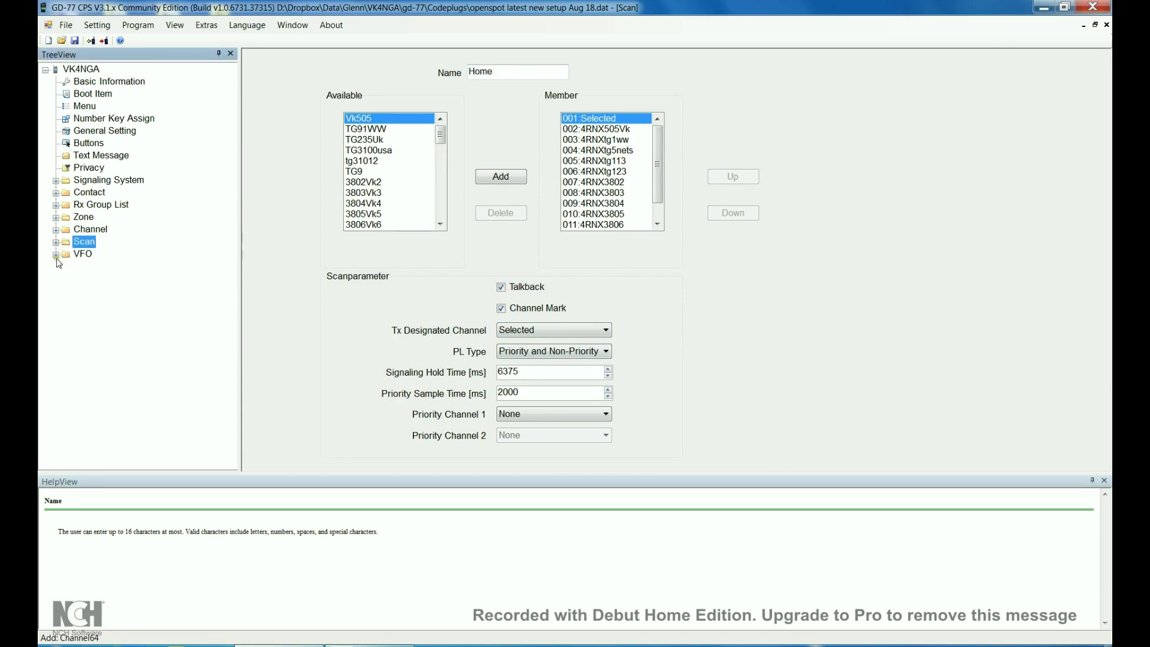
# Open the VFO A settings for review and collapse the VFO group
pyautogui.click(55, 254)
pyautogui.click(98, 267)
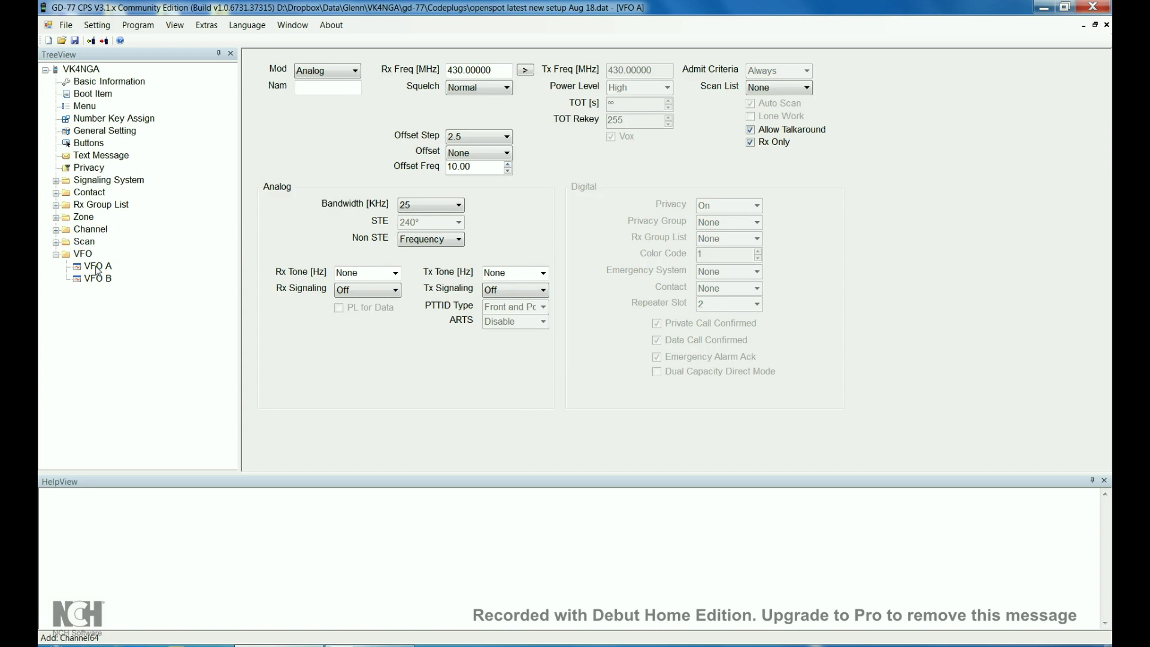
pyautogui.click(55, 255)
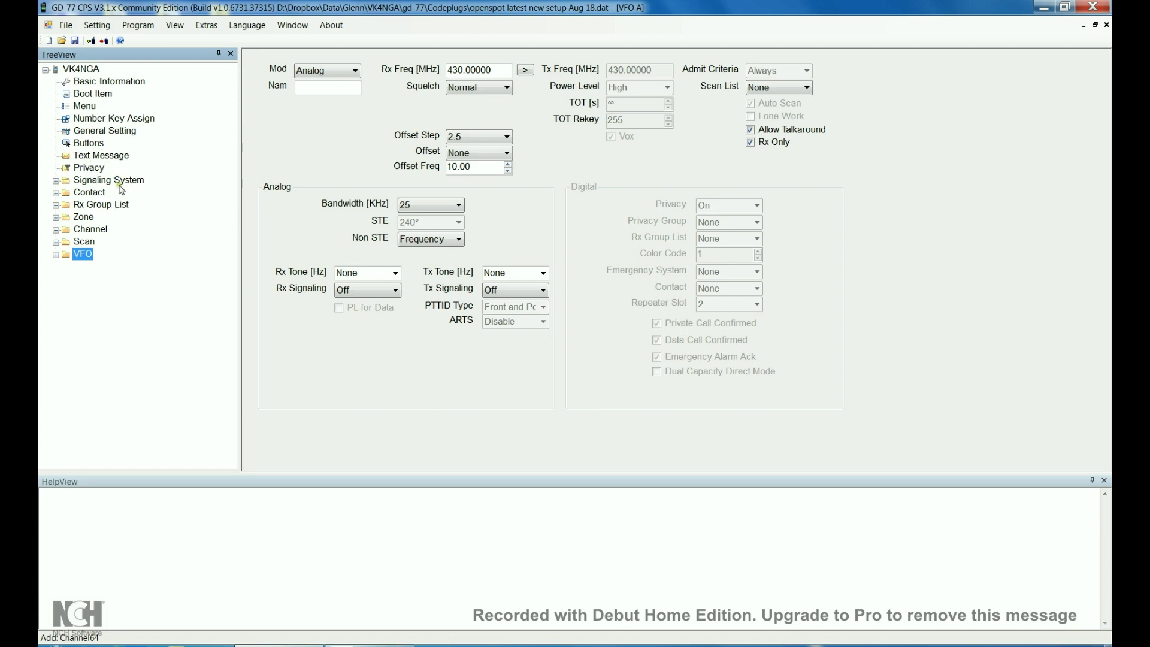
# Open zone VK4RNX and review its members, selecting tg31012 and 3802Vk2 among the available channels
pyautogui.click(55, 193)
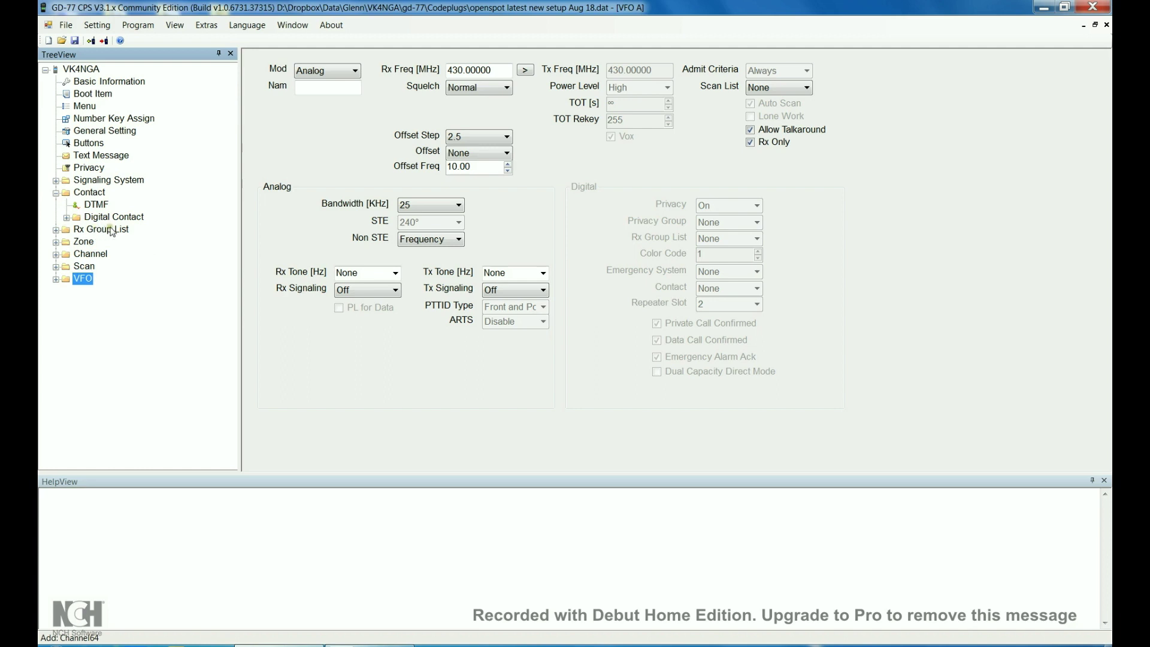
pyautogui.click(90, 256)
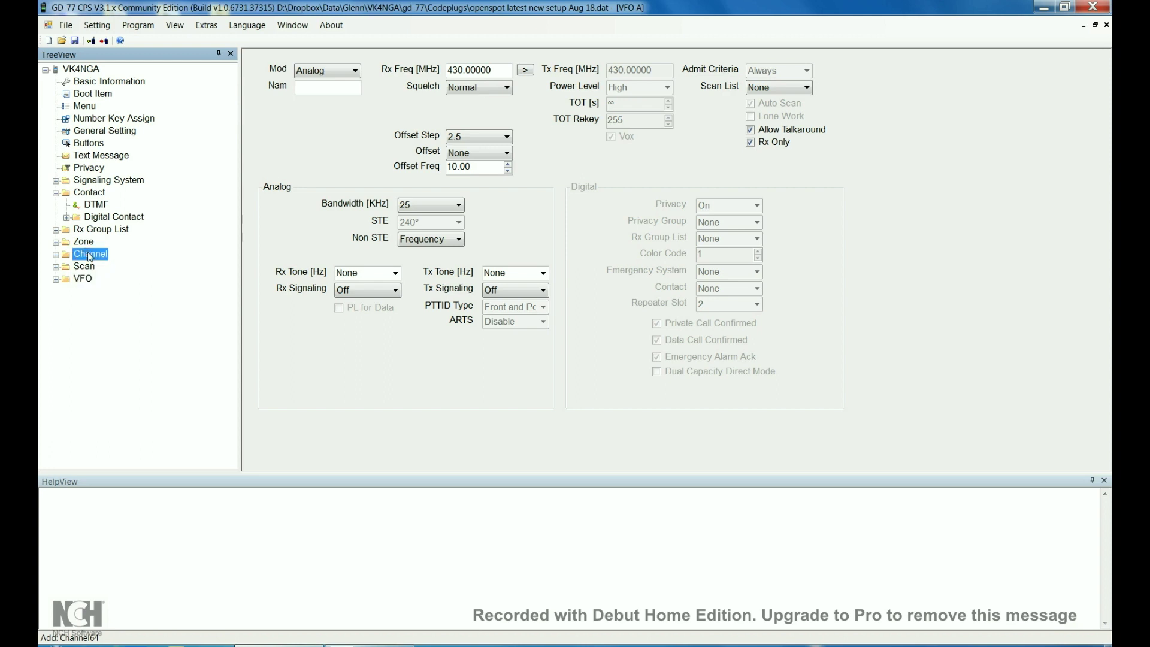
pyautogui.click(56, 242)
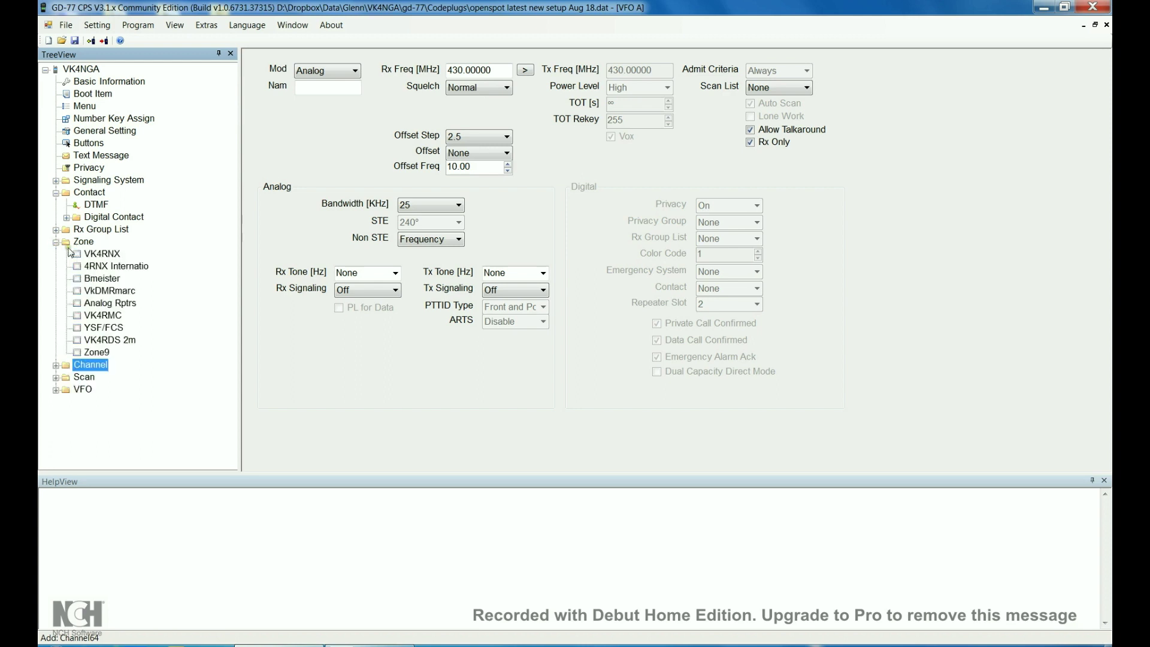
pyautogui.doubleClick(107, 256)
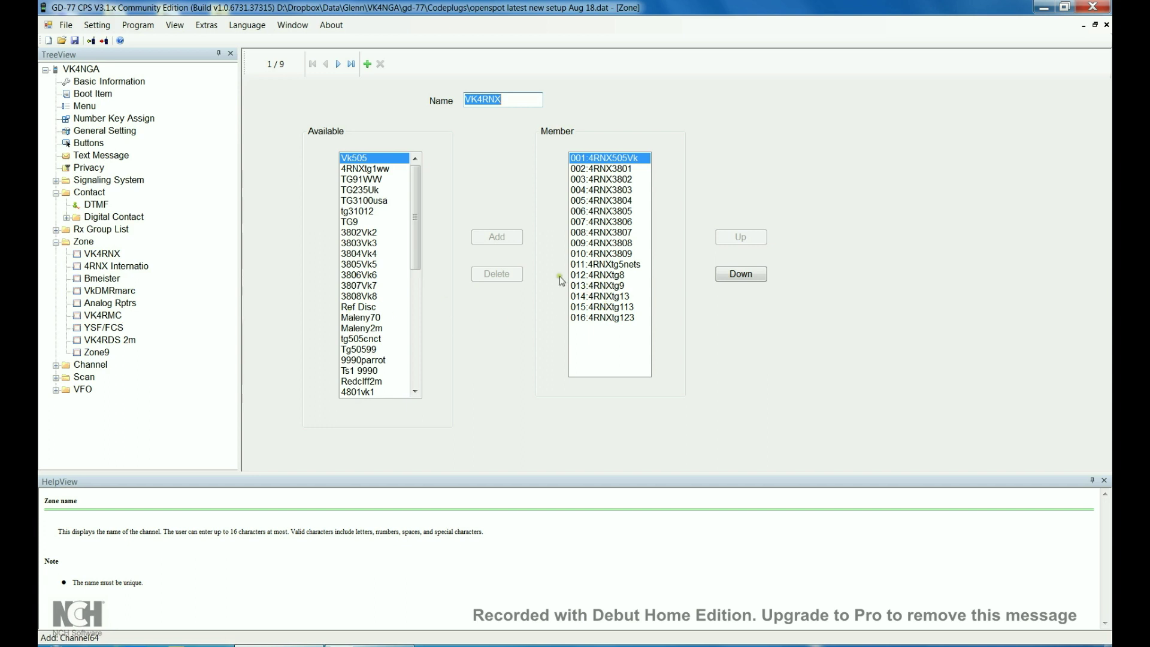
pyautogui.click(361, 212)
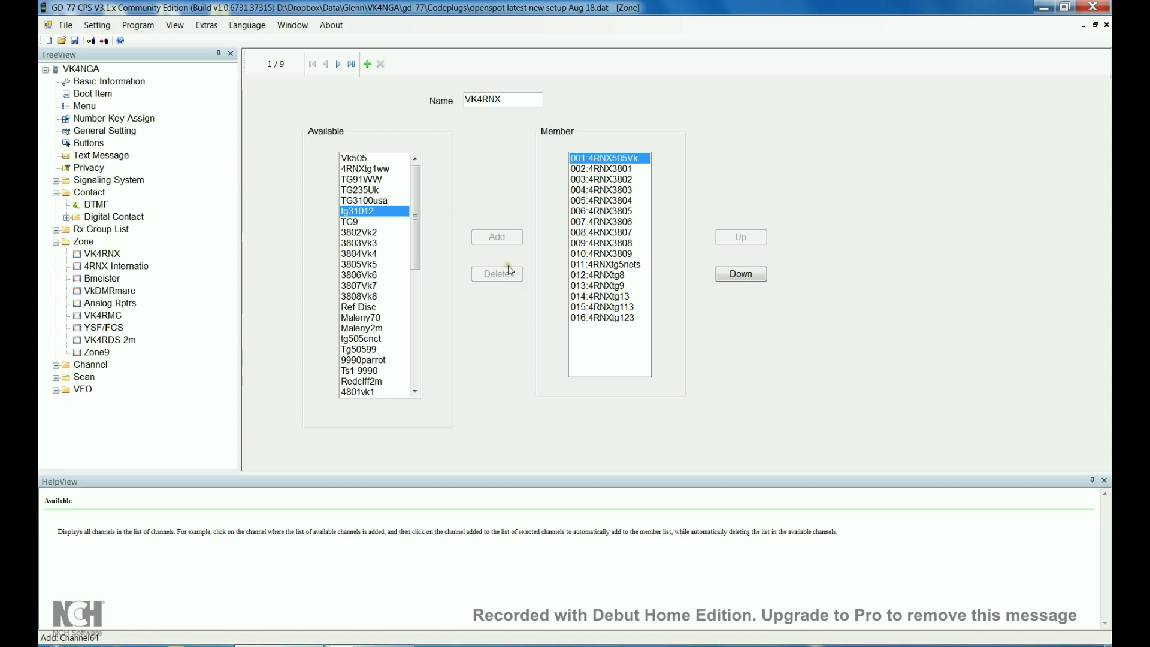
pyautogui.click(358, 232)
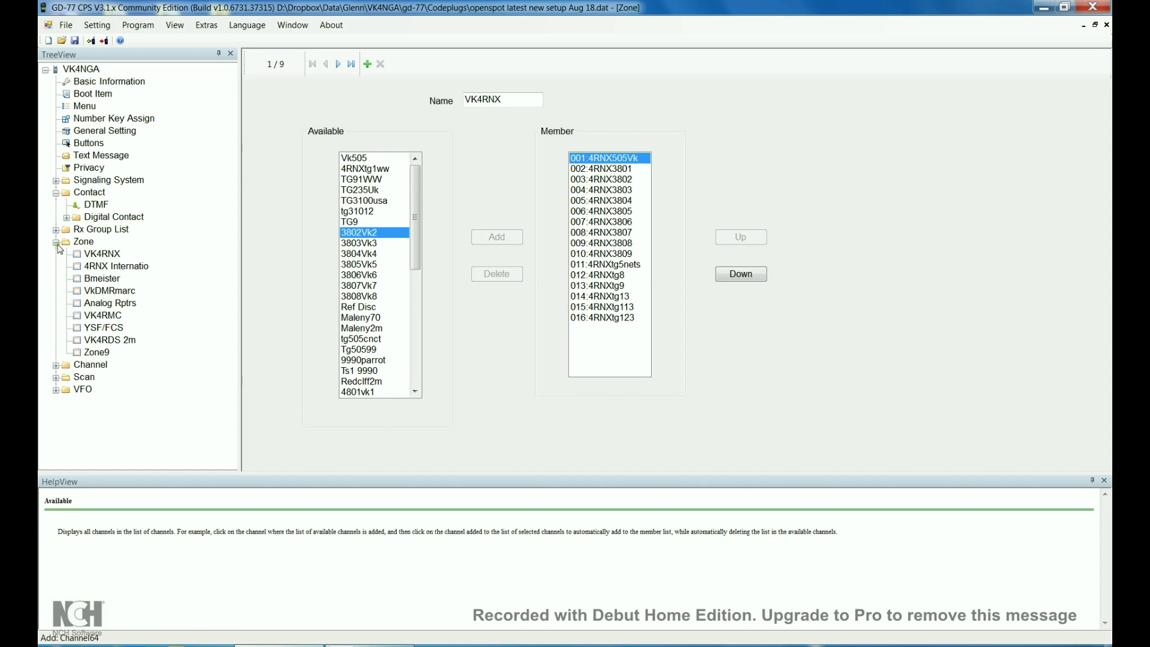
# Look at the expanded channel list and collapse the channel, zone and contact groups
pyautogui.click(55, 364)
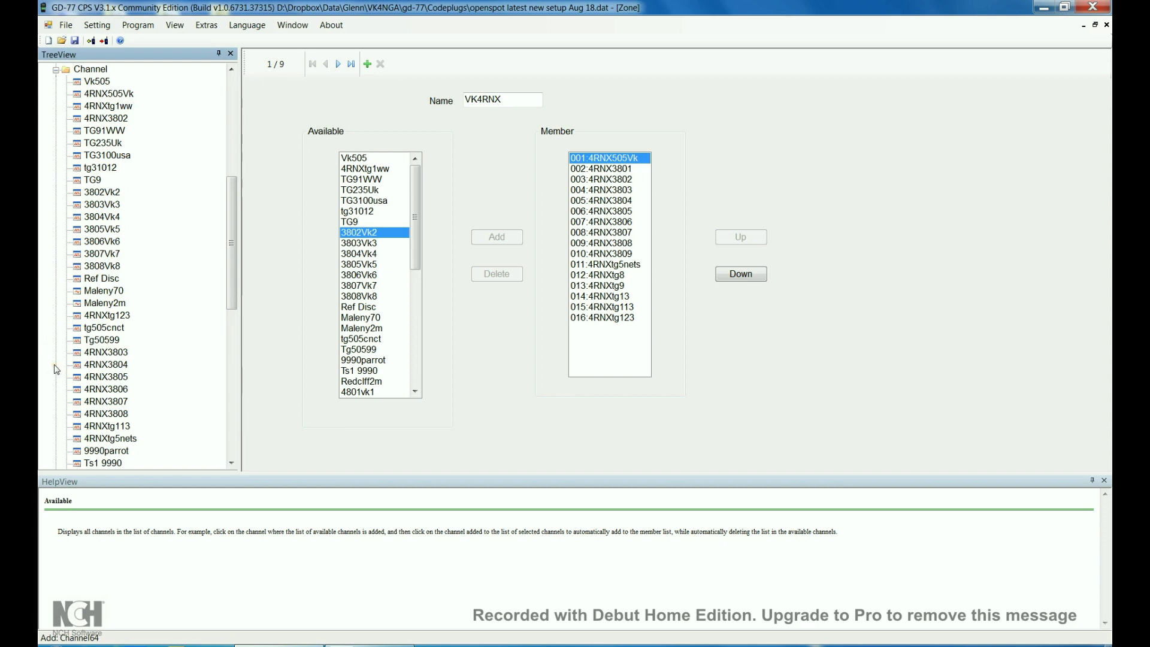
pyautogui.click(55, 69)
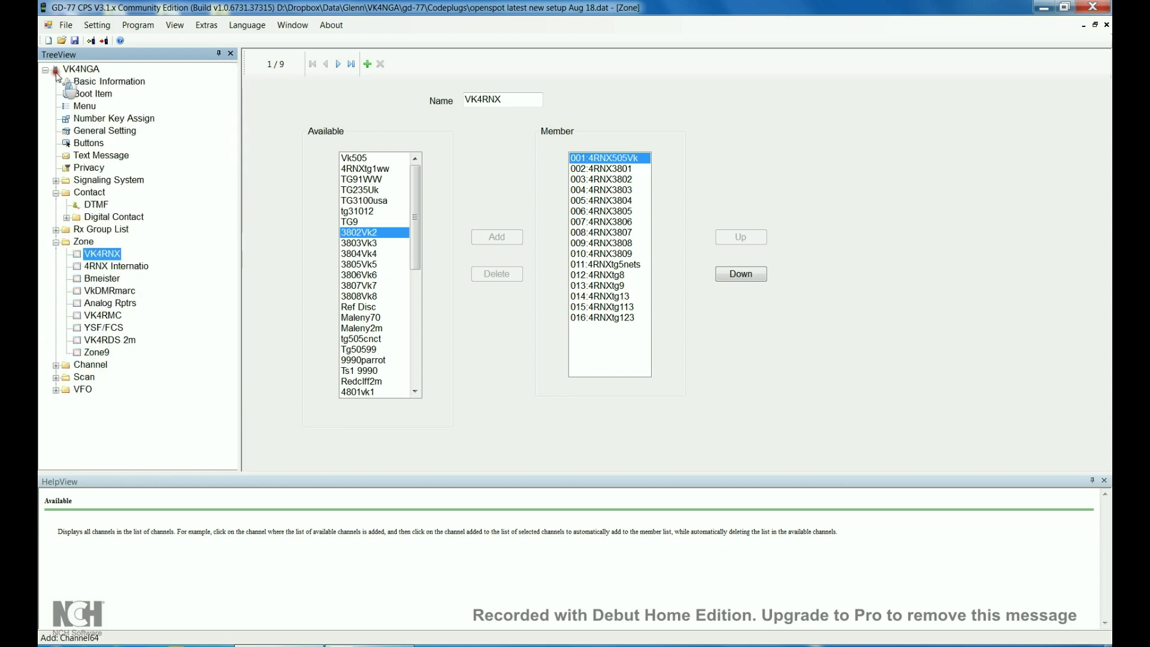
pyautogui.click(55, 242)
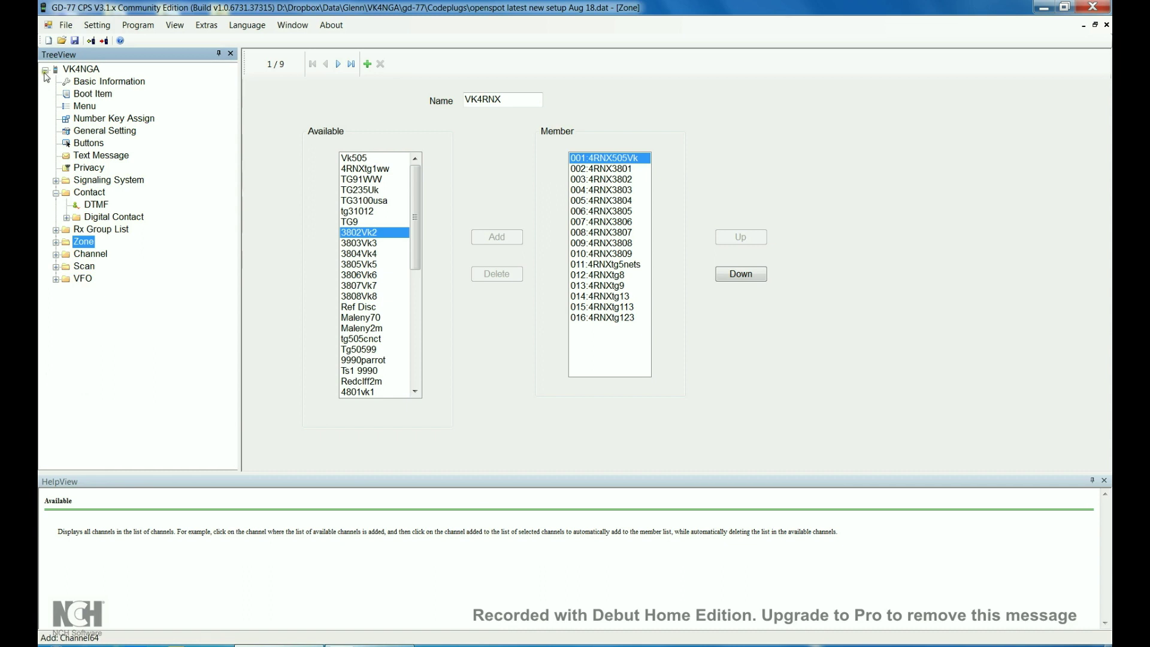
pyautogui.click(55, 192)
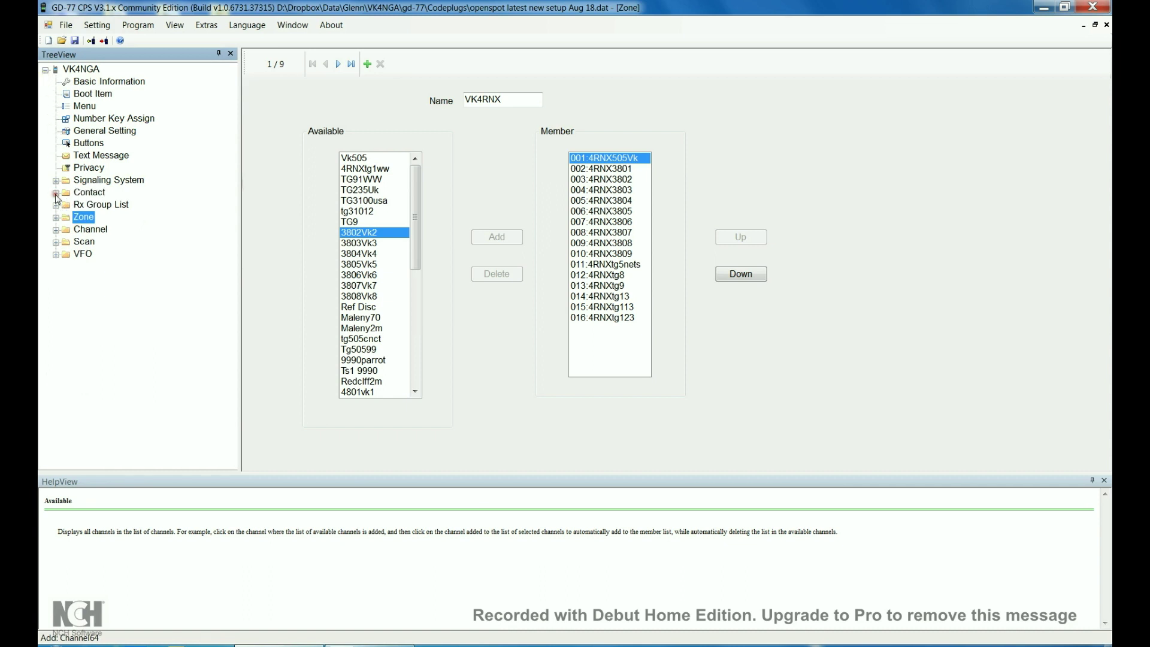